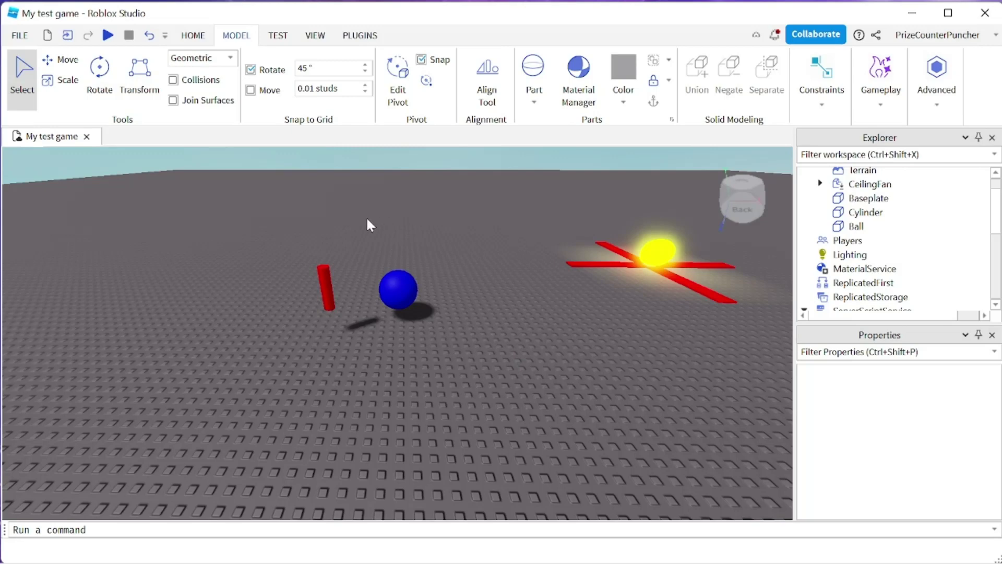
Select the red cylinder in the viewport.
click(328, 296)
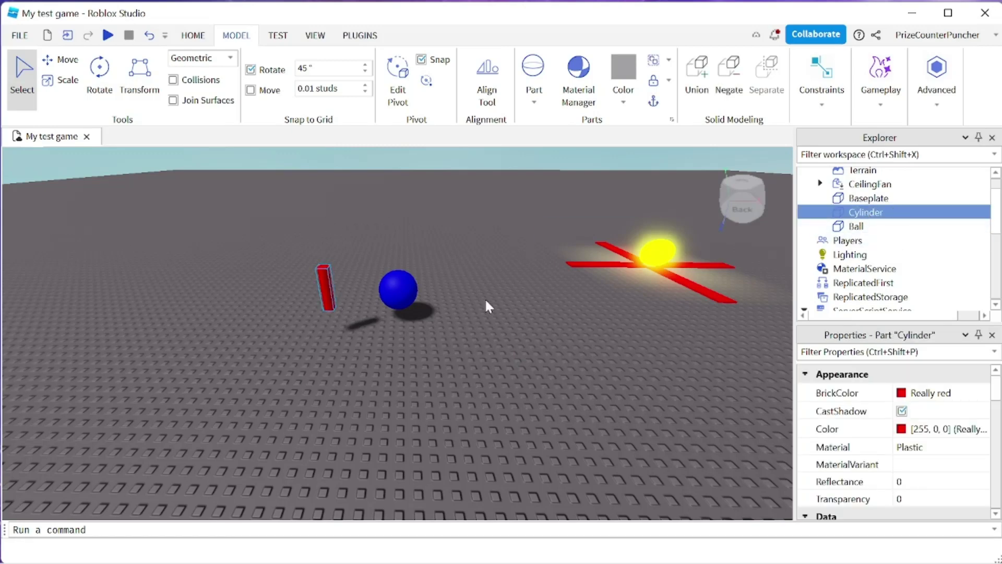
click(399, 289)
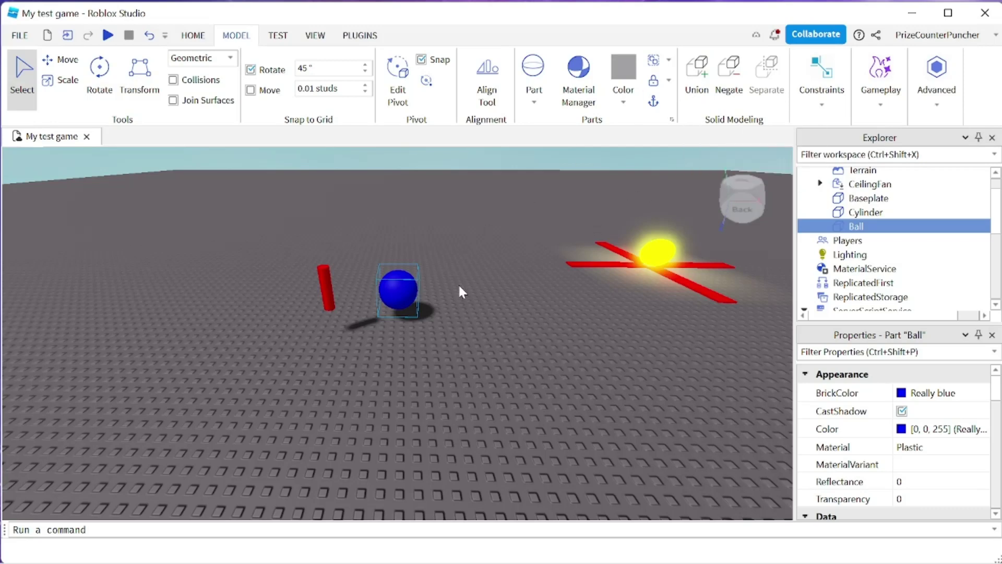
click(328, 291)
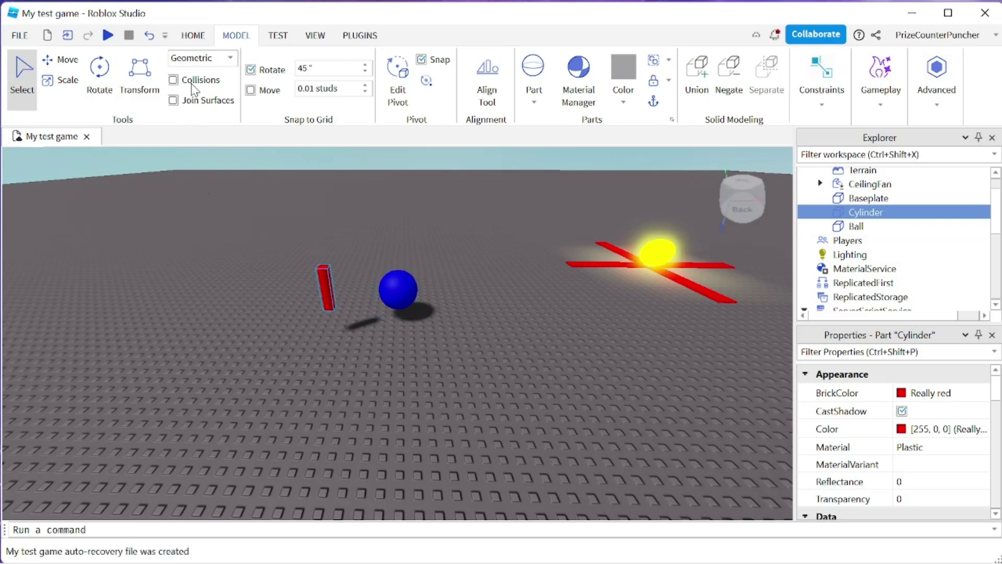
Move the red cylinder up, over and down onto the blue ball, then focus on it.
click(62, 59)
drag(312, 198, 304, 154)
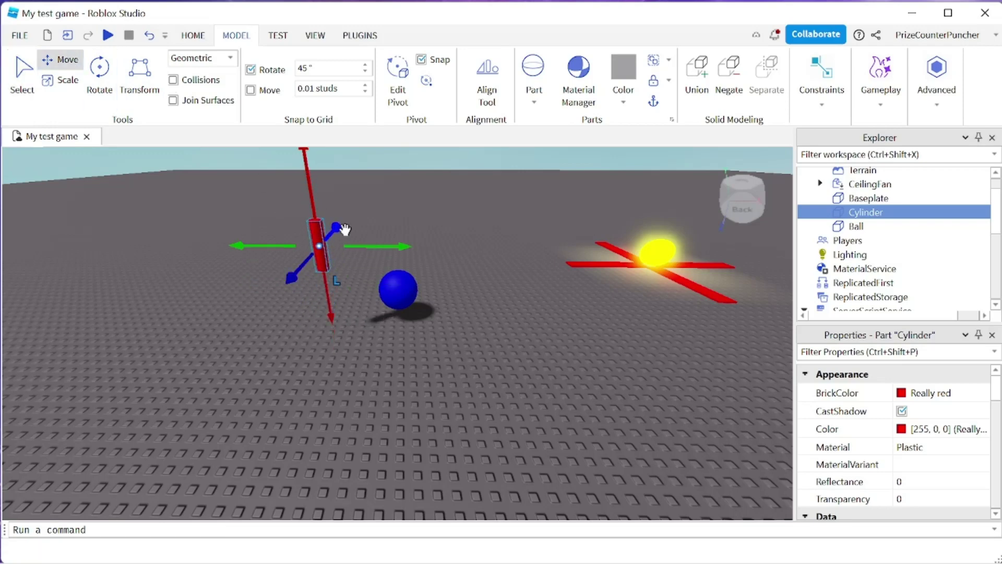
drag(404, 243, 488, 245)
drag(403, 173, 401, 207)
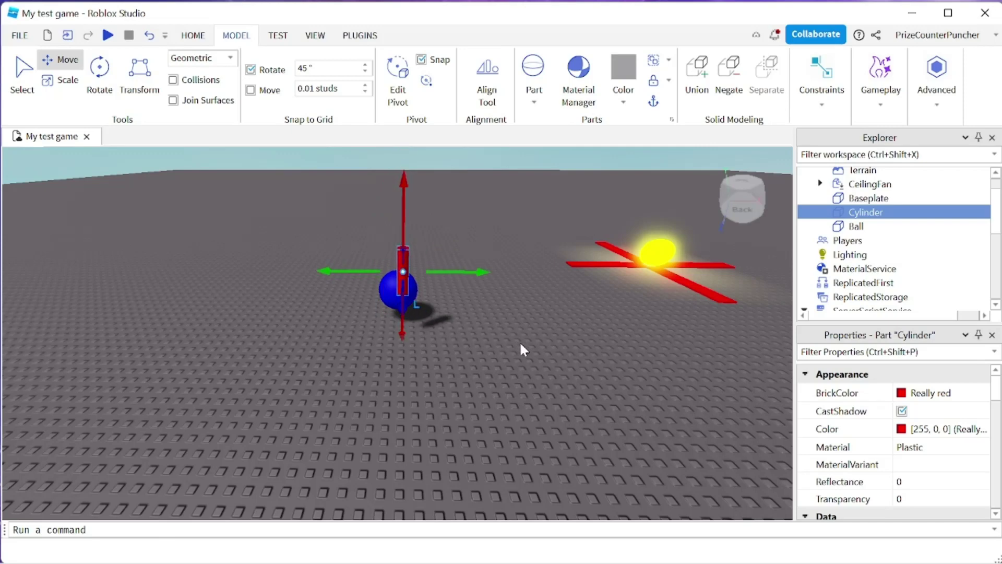
right_drag(519, 340, 519, 341)
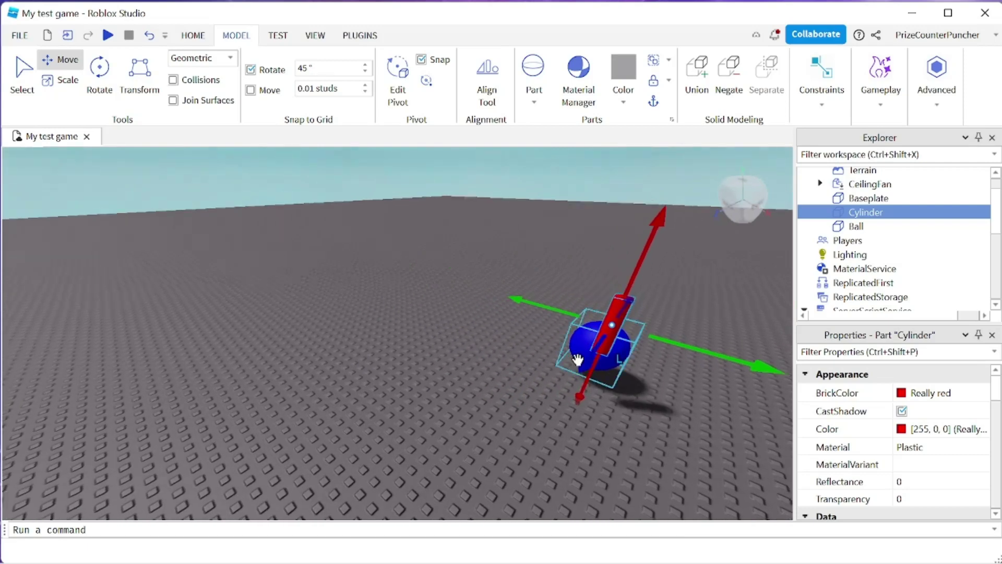
mouse_move(578, 359)
mouse_down()
mouse_move(597, 350)
mouse_move(597, 359)
mouse_up()
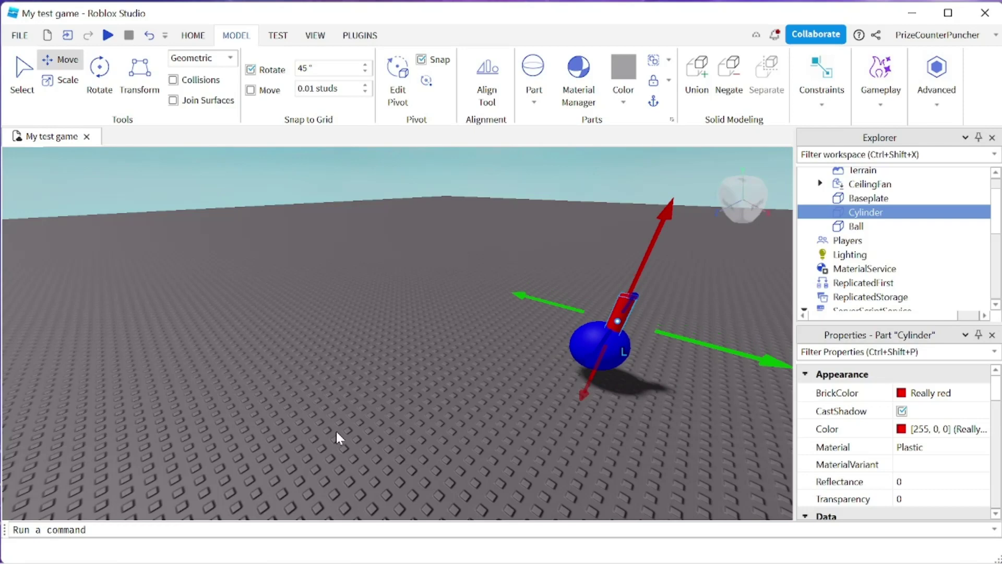
key(f)
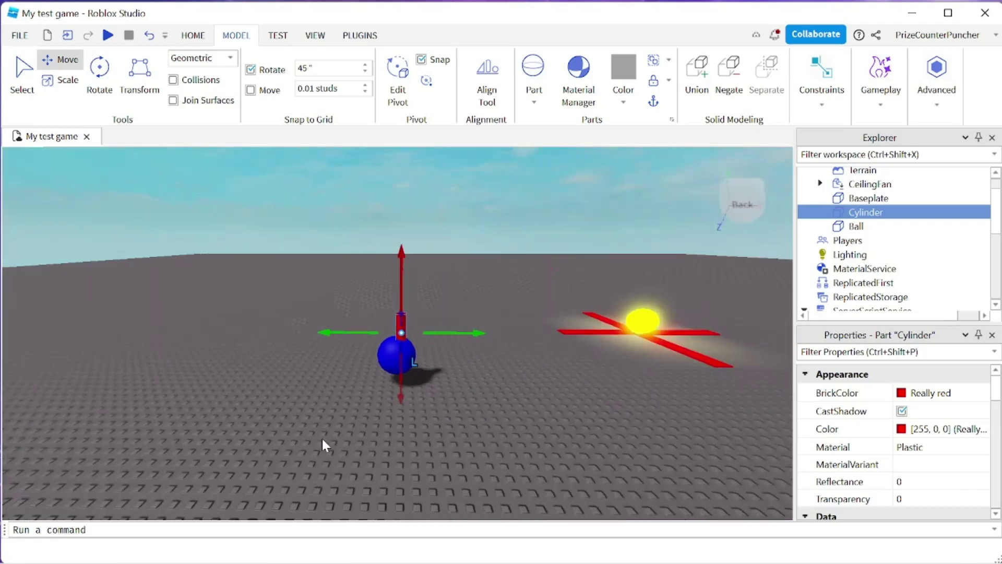
Union the red cylinder with the Ball, select the new Union, and start a play-test.
ctrl+click(851, 227)
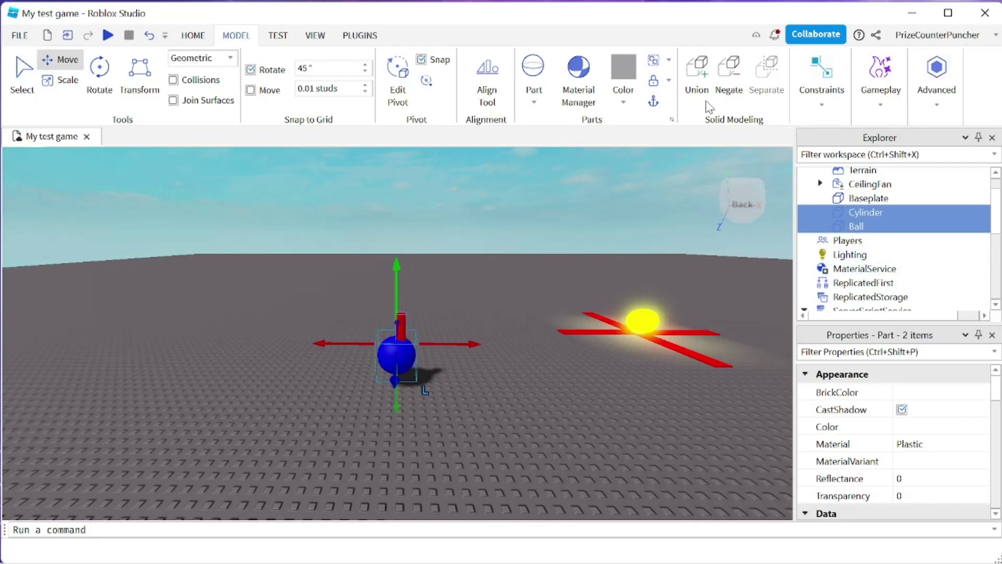
click(694, 78)
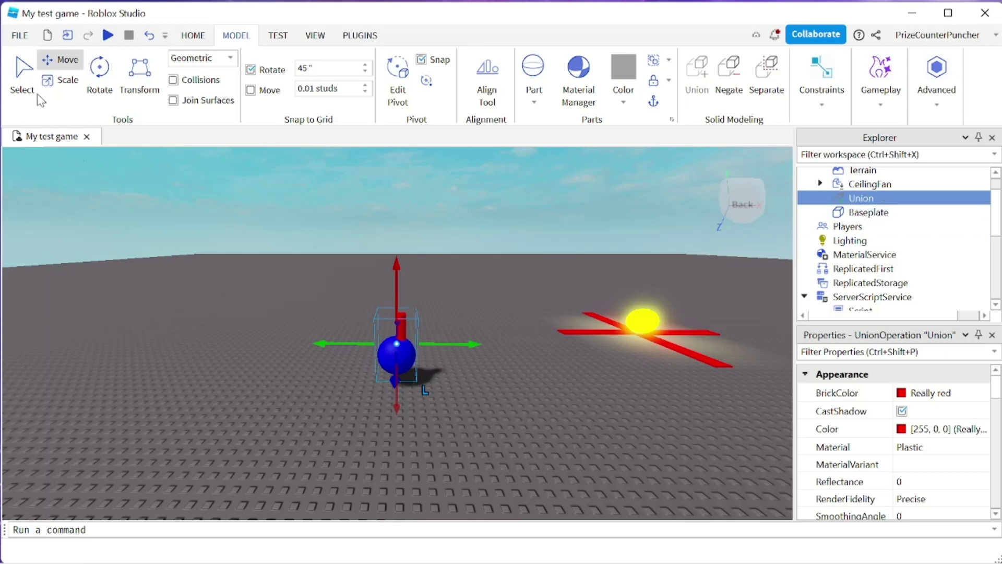
click(22, 75)
click(867, 212)
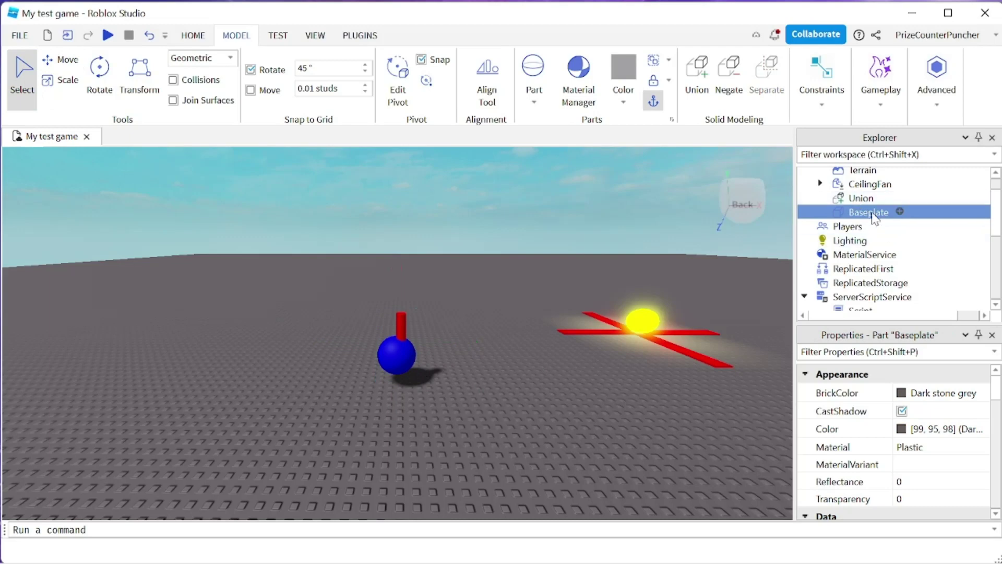
click(862, 200)
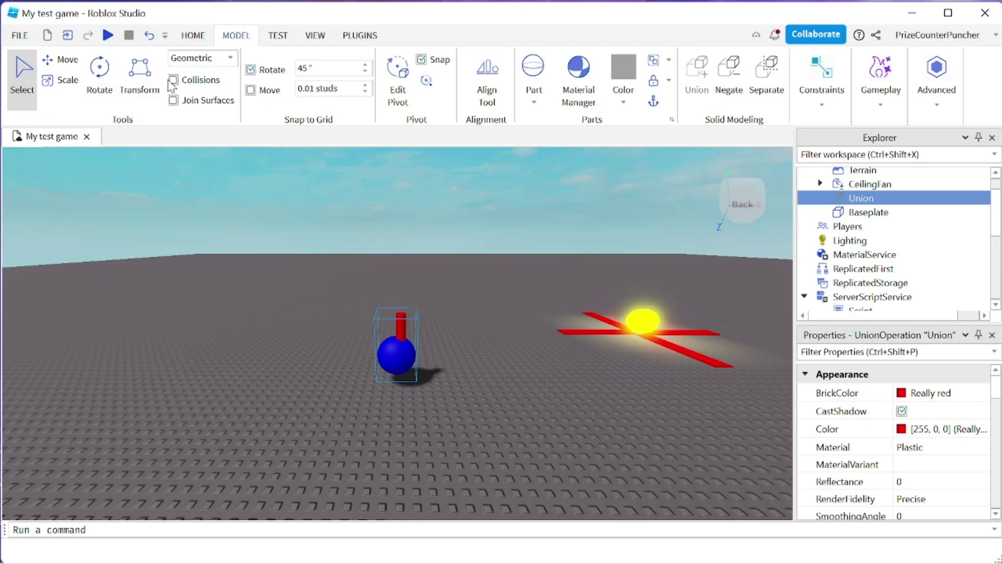
click(108, 35)
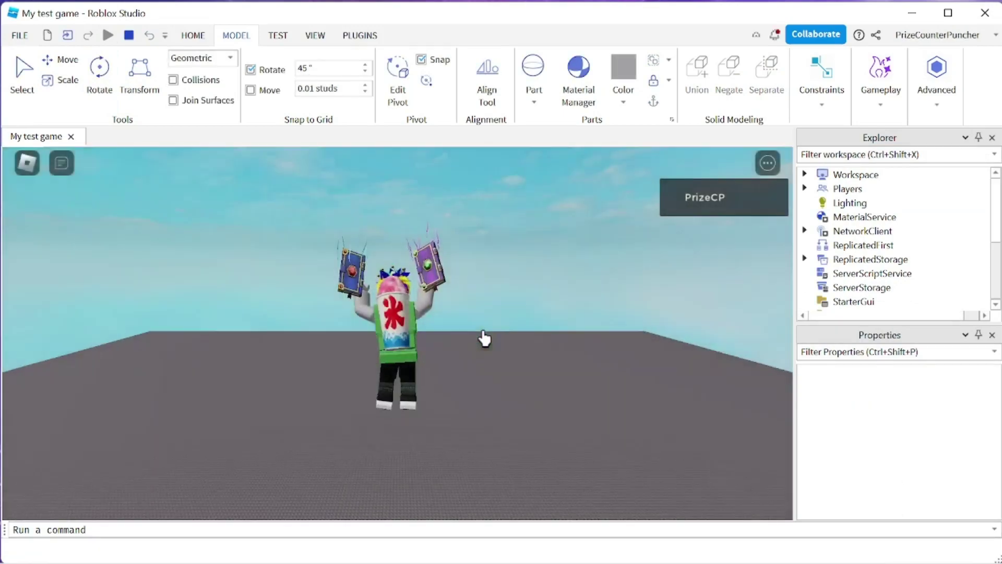
Walk the avatar around the ball-and-cylinder union, zoom out, and stop the test.
key(w)
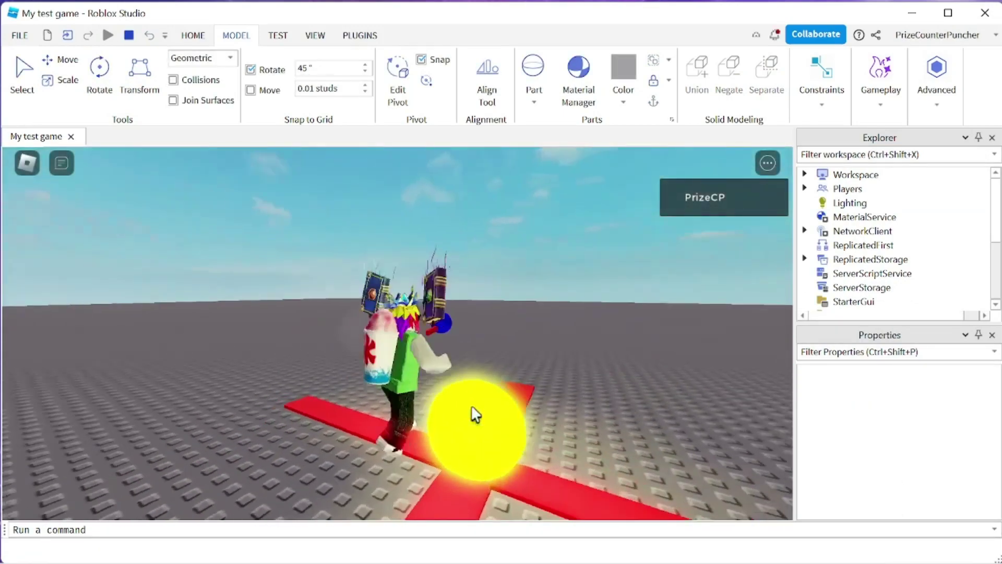
key(w)
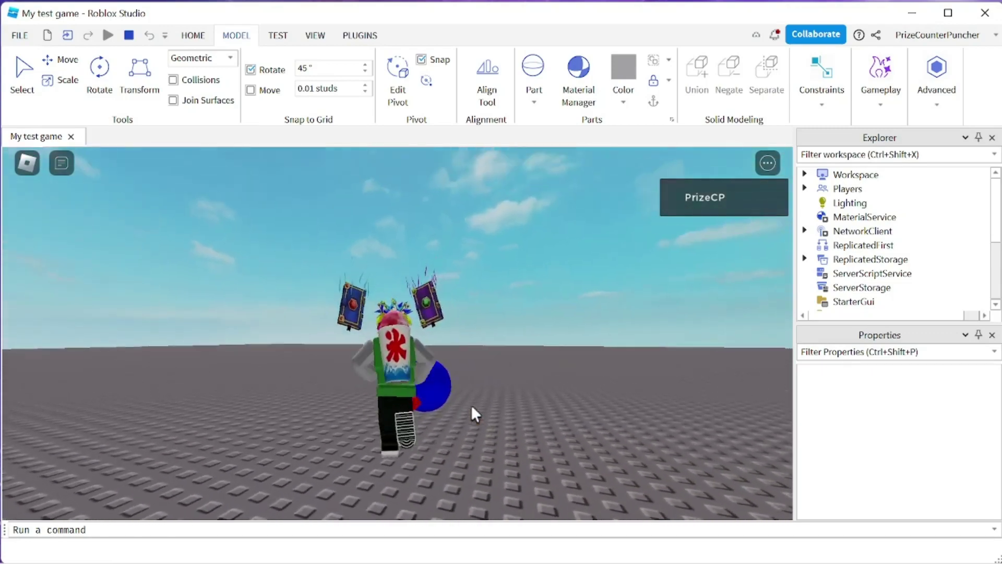
key(a)
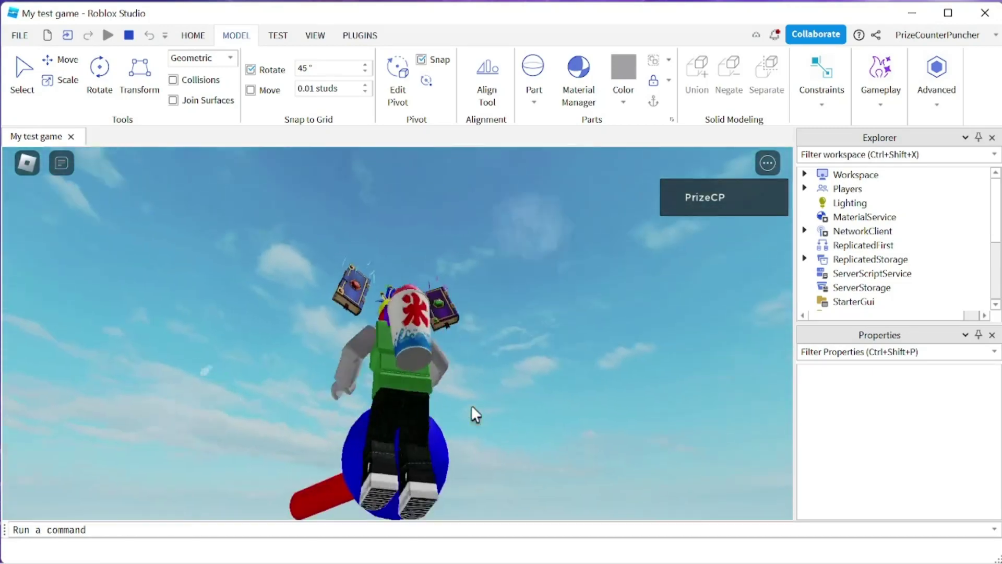
key(a)
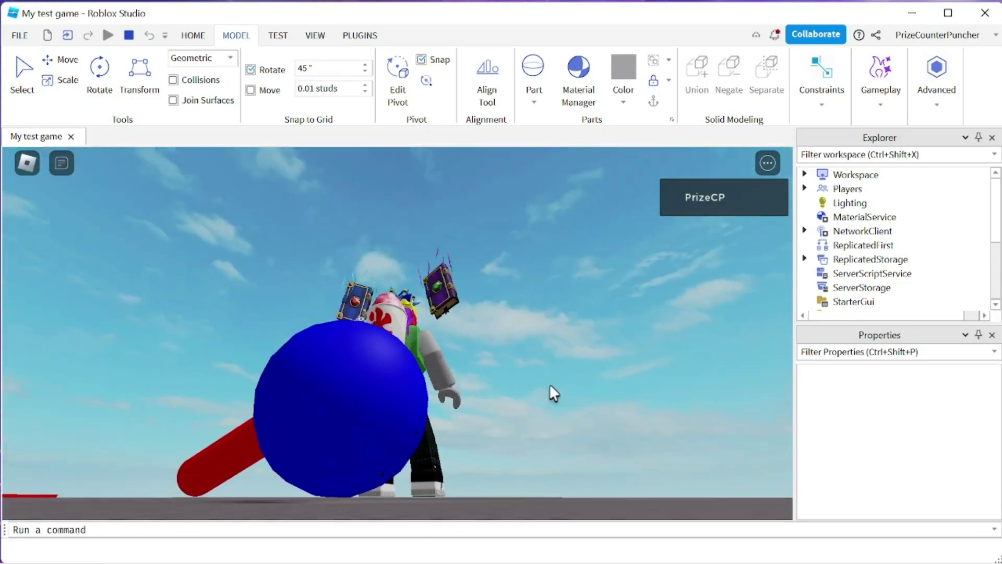
key(s)
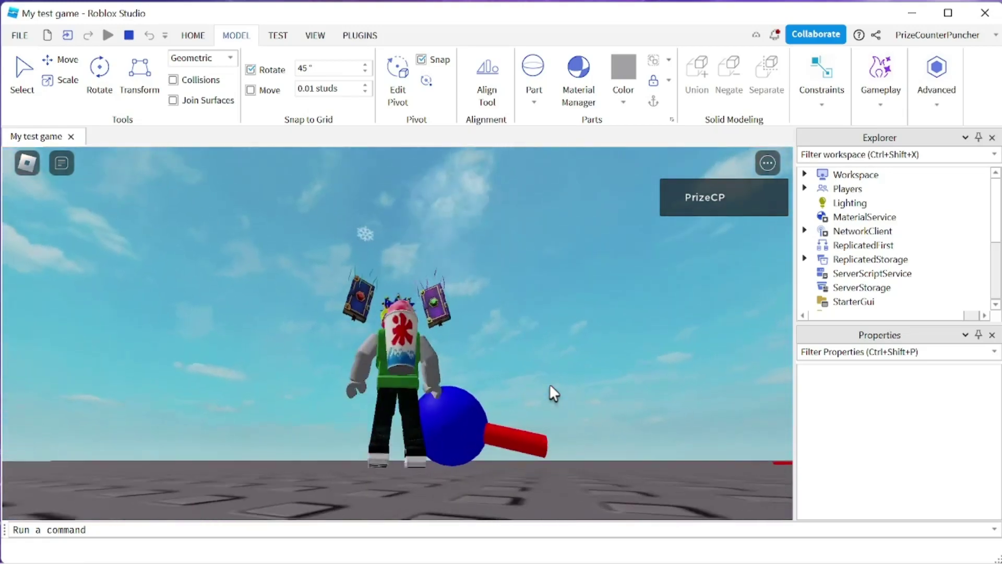
scroll(578, 369, down, 5)
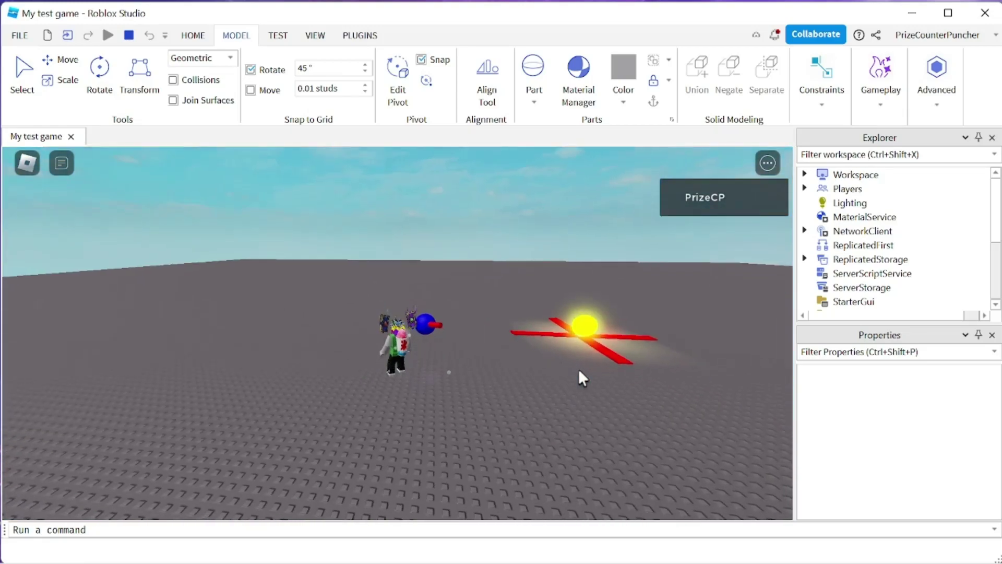
key(shift+F5)
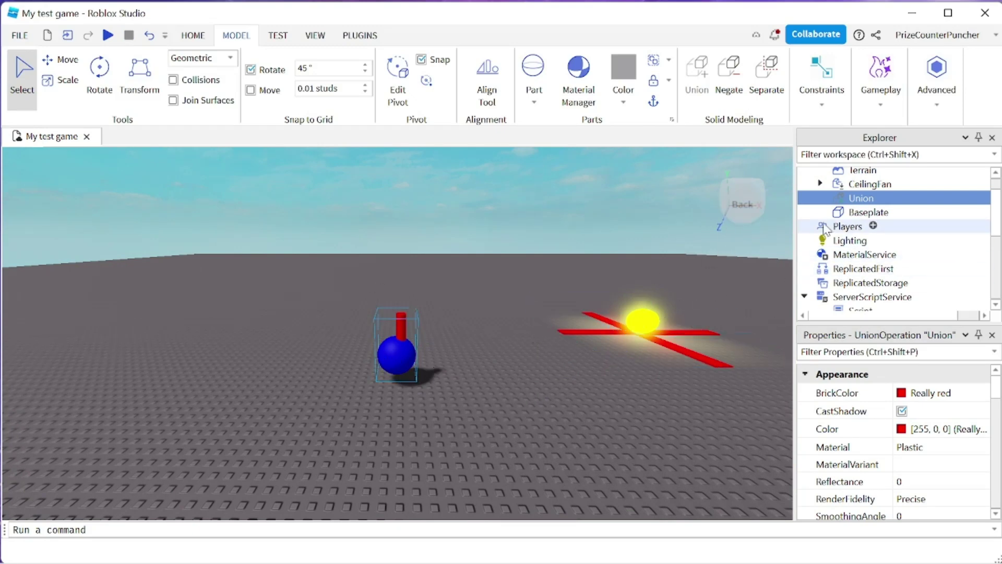
Separate the Union into Ball and Cylinder parts, then run and stop a quick play-test.
click(761, 80)
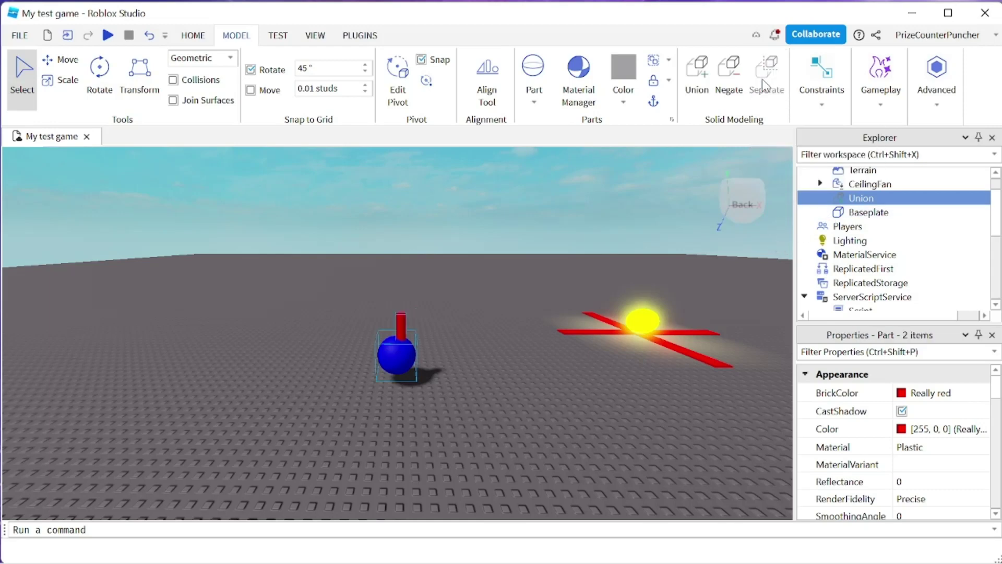
click(107, 35)
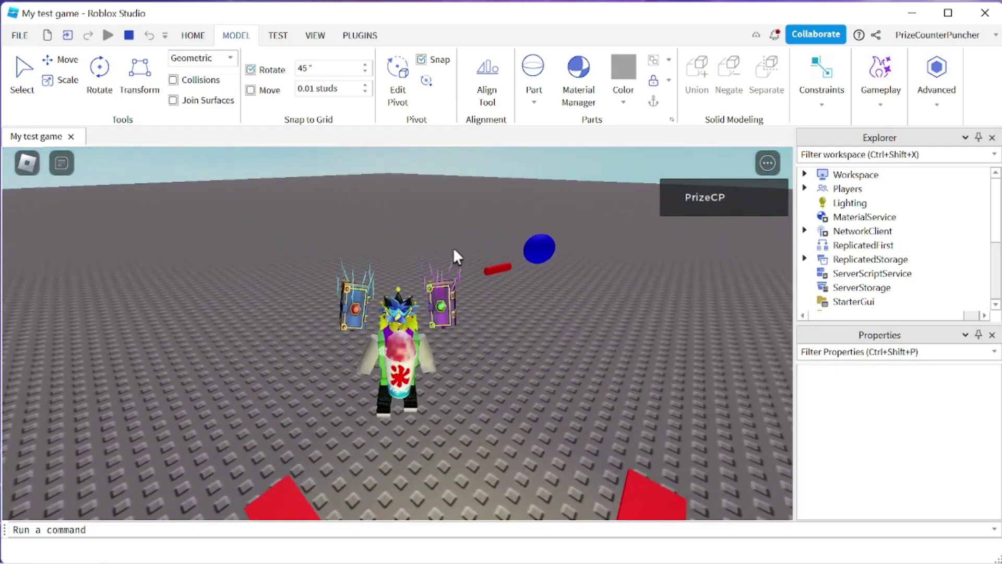
click(128, 35)
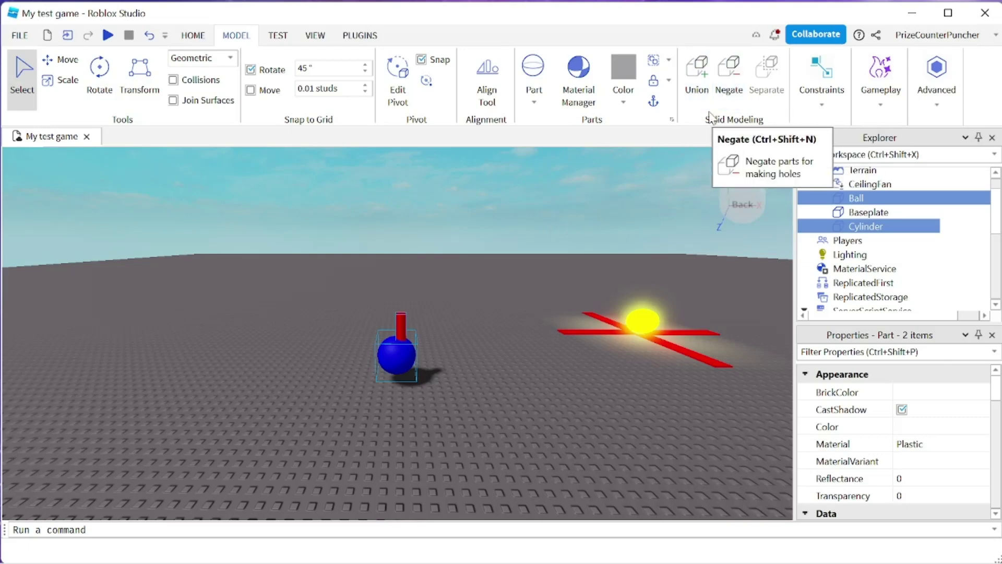
Select only the Cylinder and raise it off the blue ball.
click(728, 92)
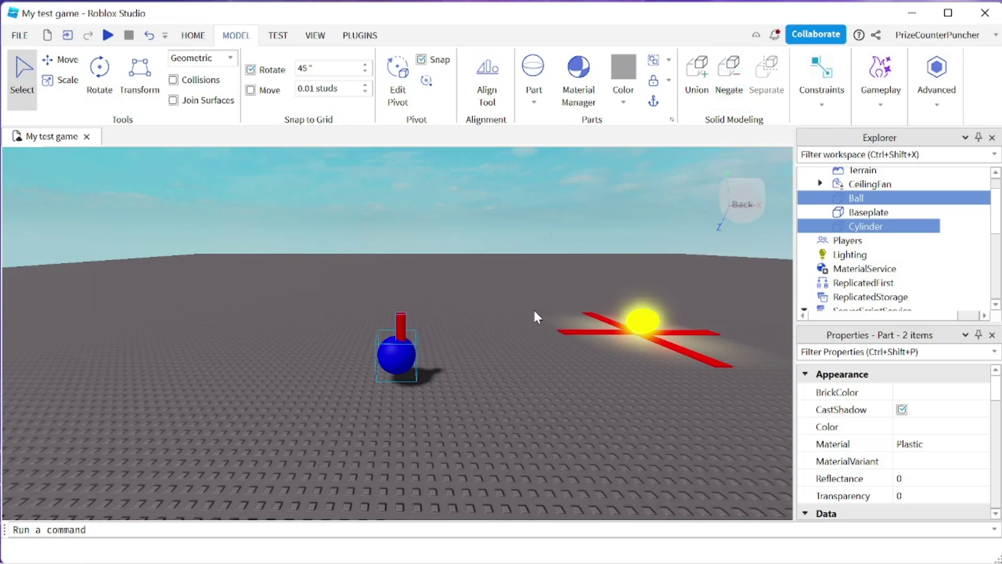
click(577, 261)
click(864, 226)
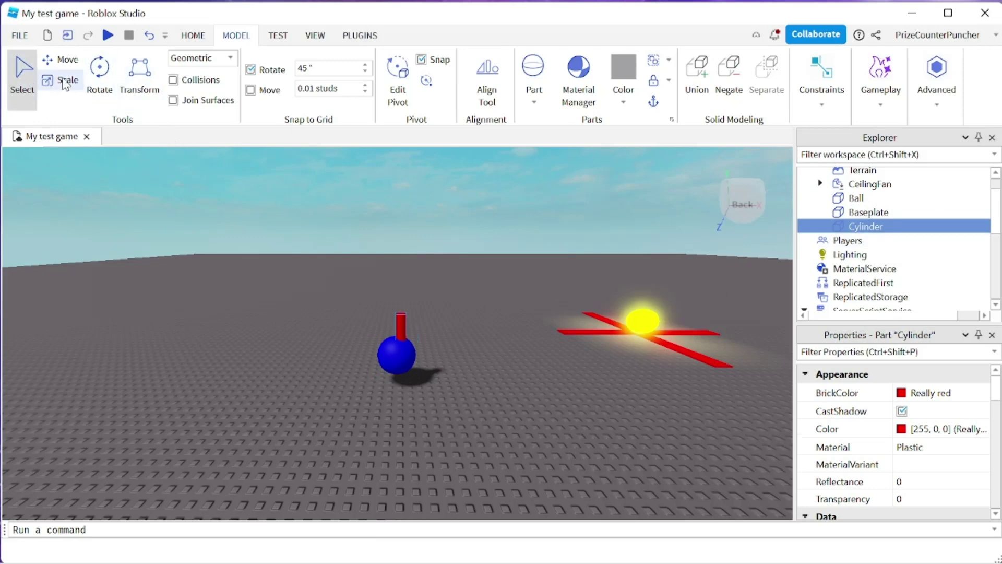
click(63, 60)
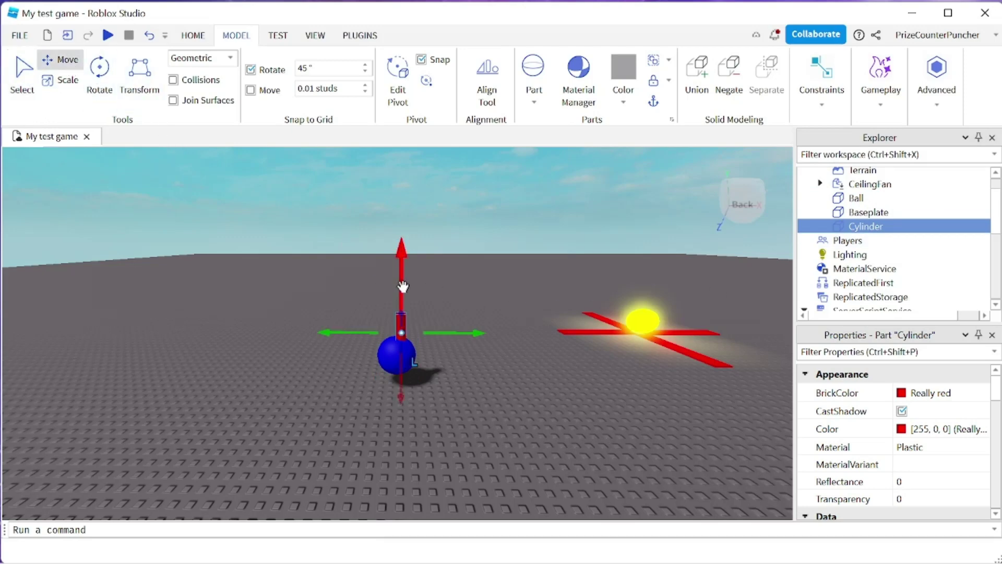
drag(403, 286, 393, 233)
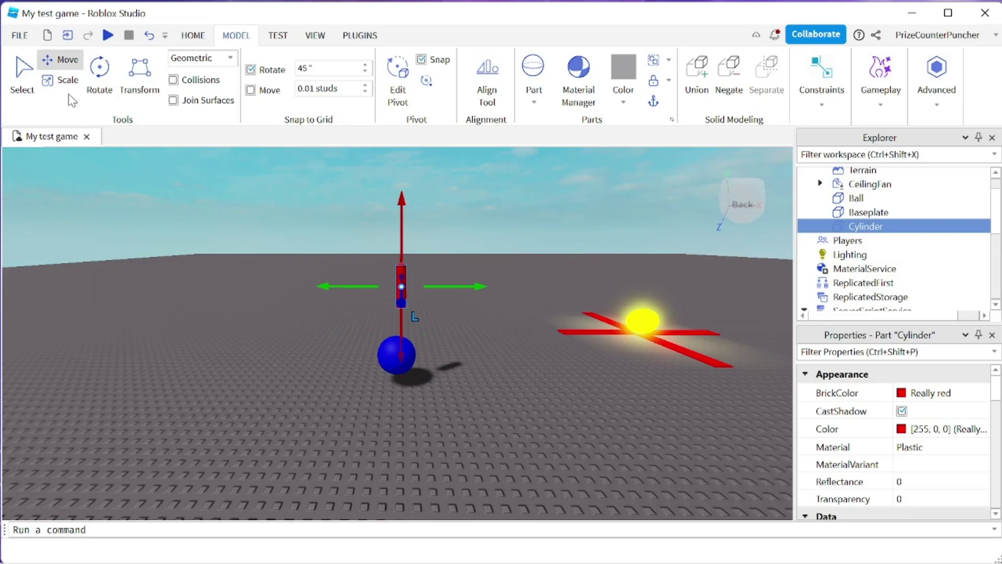
Scale the cylinder taller and wider, then line it up and lower it into the ball.
click(62, 80)
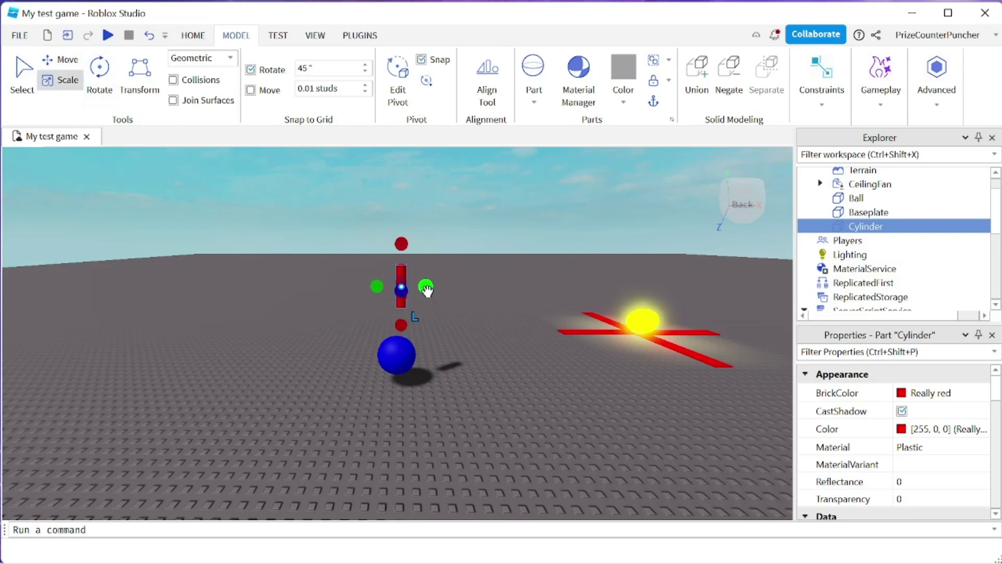
drag(426, 290, 435, 288)
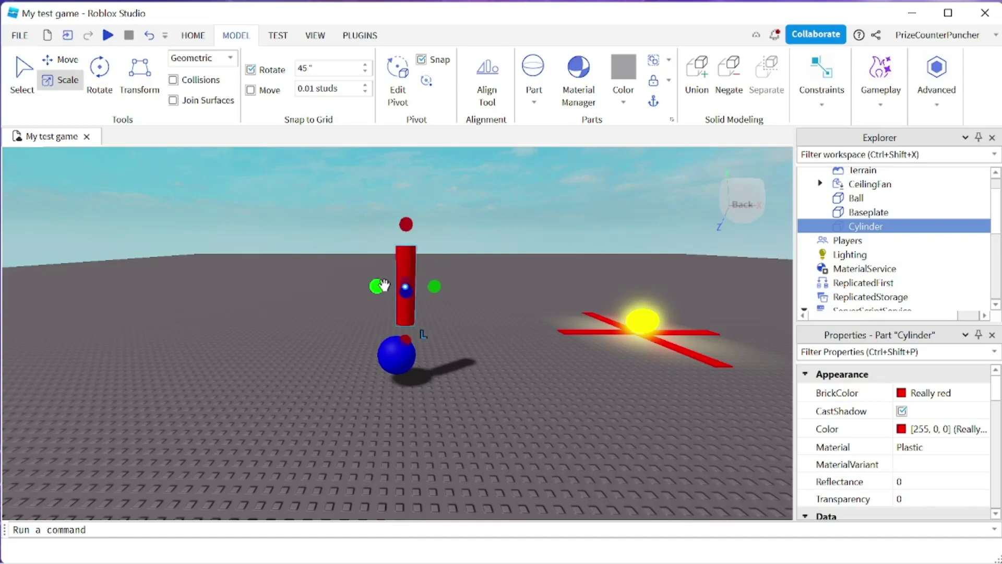
click(60, 59)
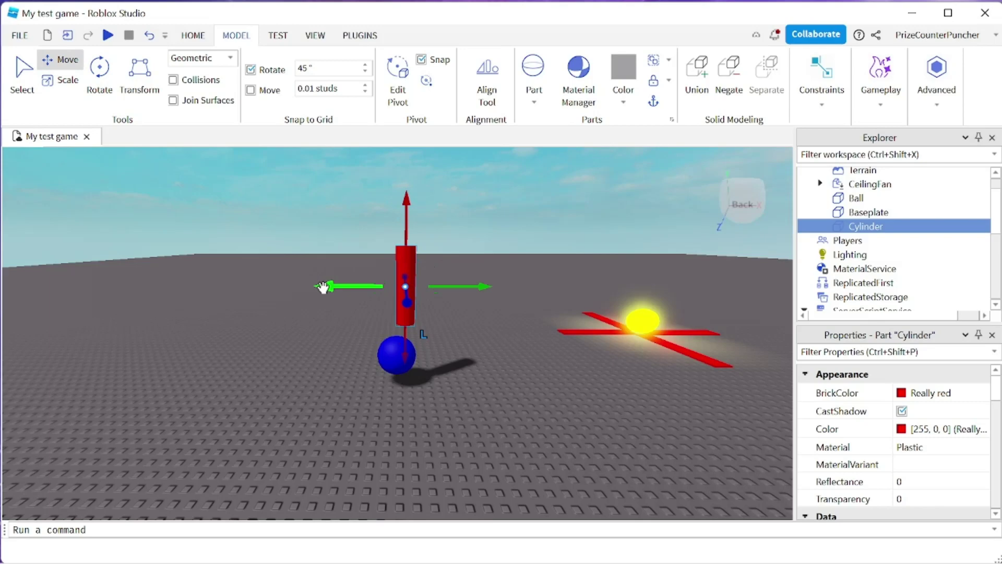
mouse_move(324, 286)
mouse_down()
mouse_move(309, 286)
mouse_move(316, 286)
mouse_up()
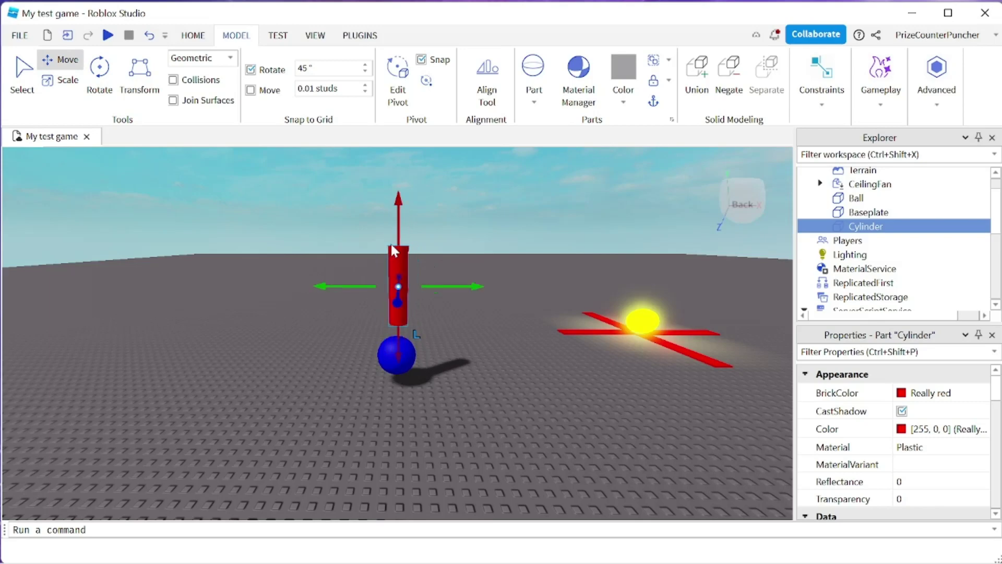
drag(397, 198, 400, 238)
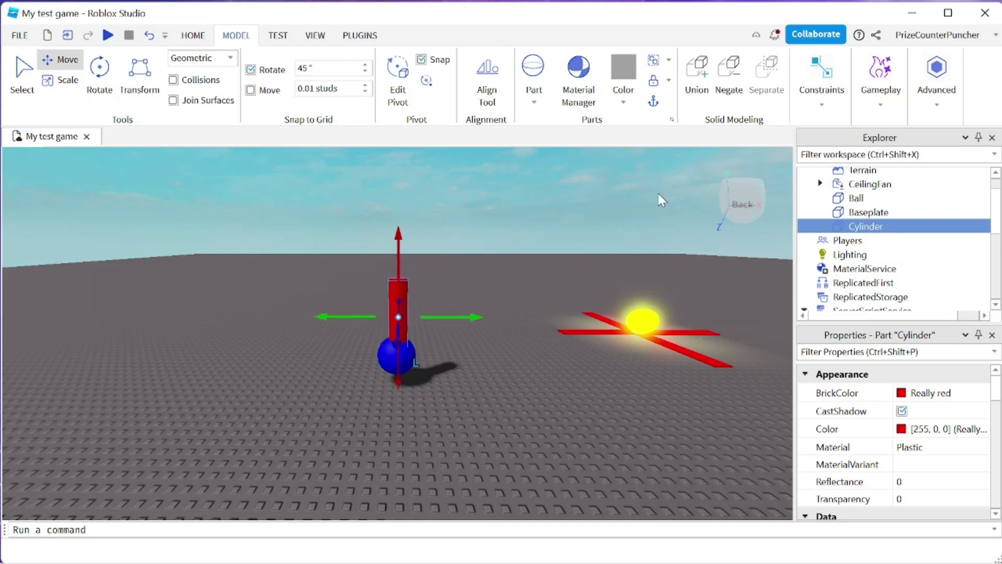
Negate the cylinder and union it with the Ball to hollow out the ball.
mouse_move(864, 229)
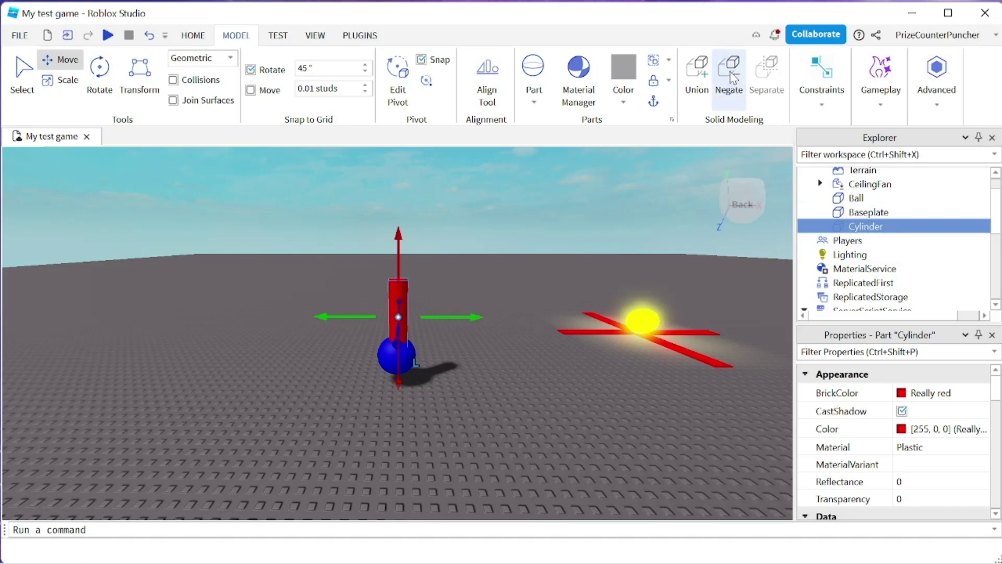
click(732, 76)
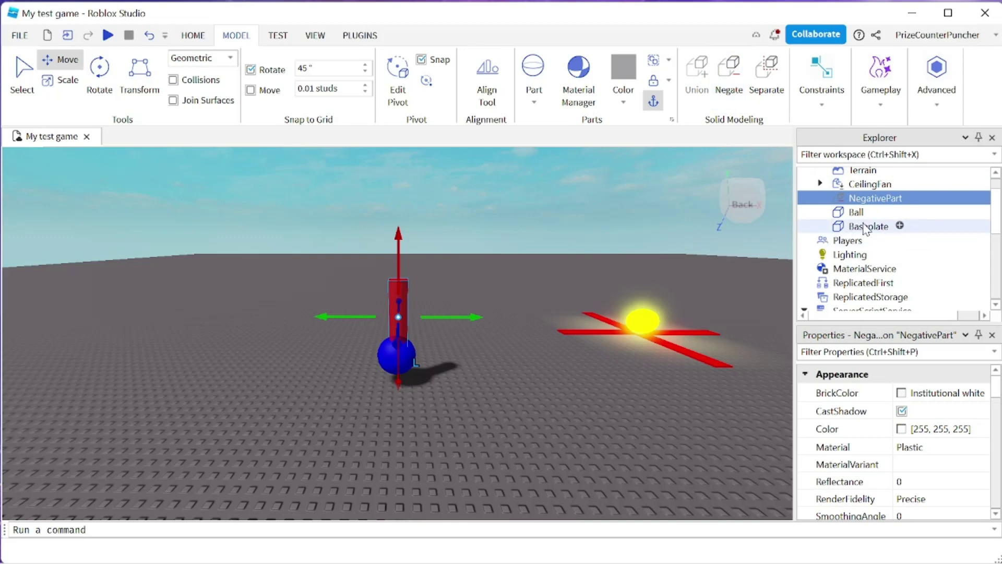
mouse_move(863, 202)
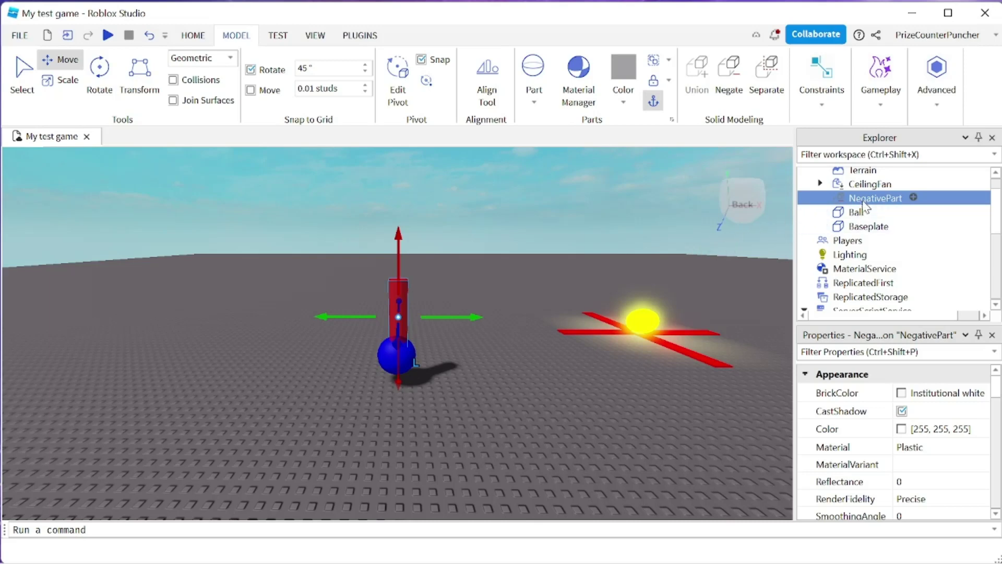
ctrl+click(859, 215)
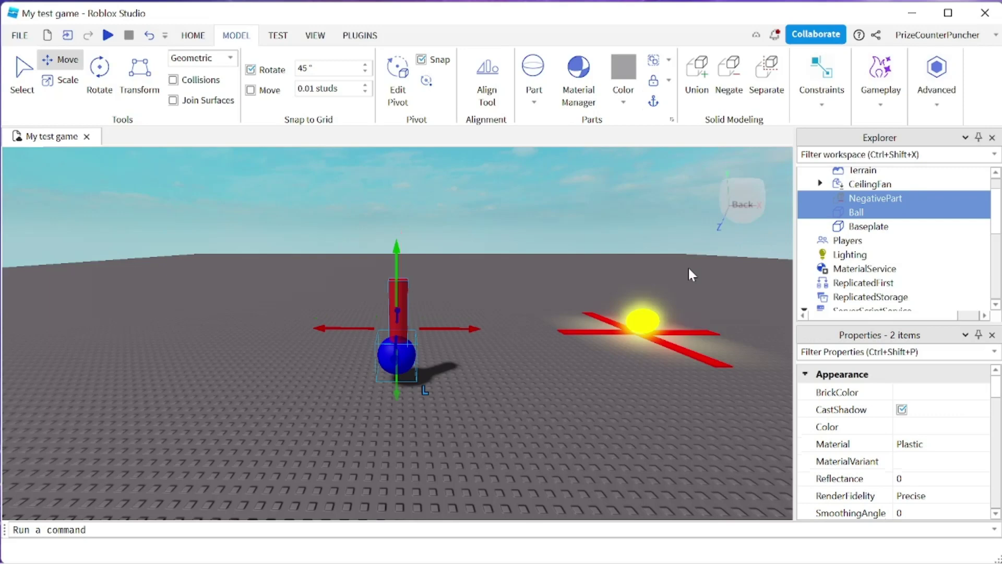
click(697, 74)
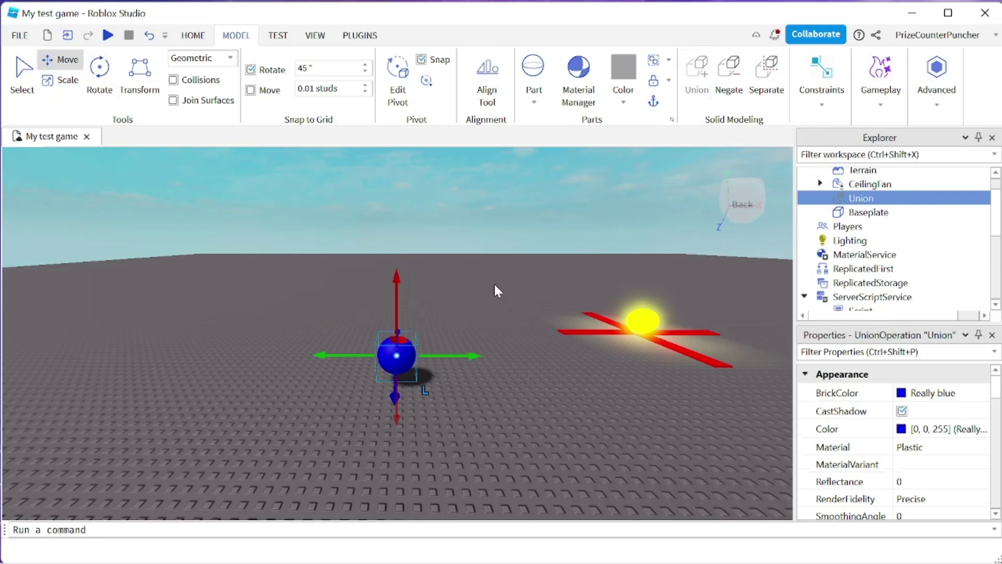
right_drag(494, 282, 494, 283)
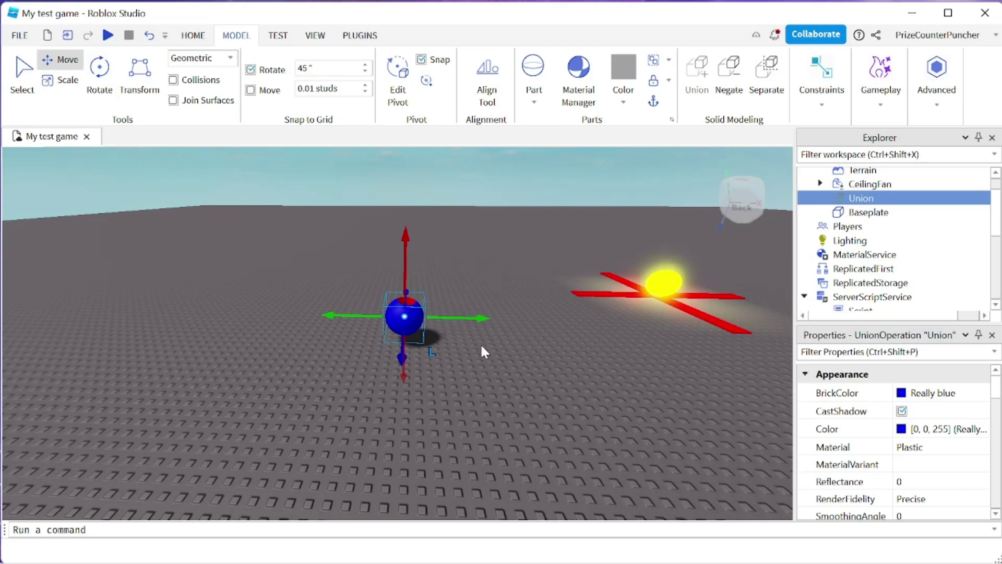
Play-test, walk the avatar toward the ball, and swing the camera around the cut-out hole.
click(107, 35)
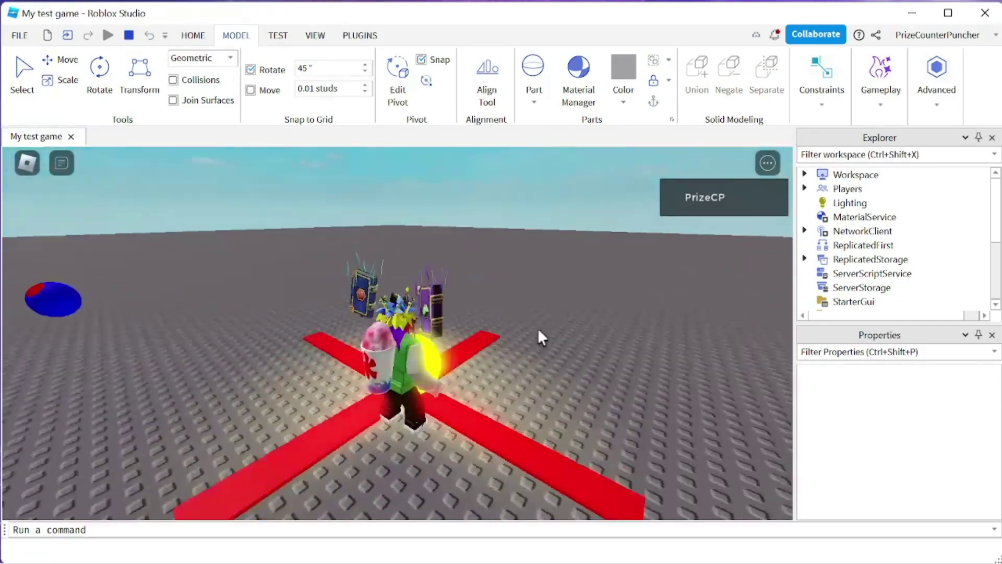
key(s)
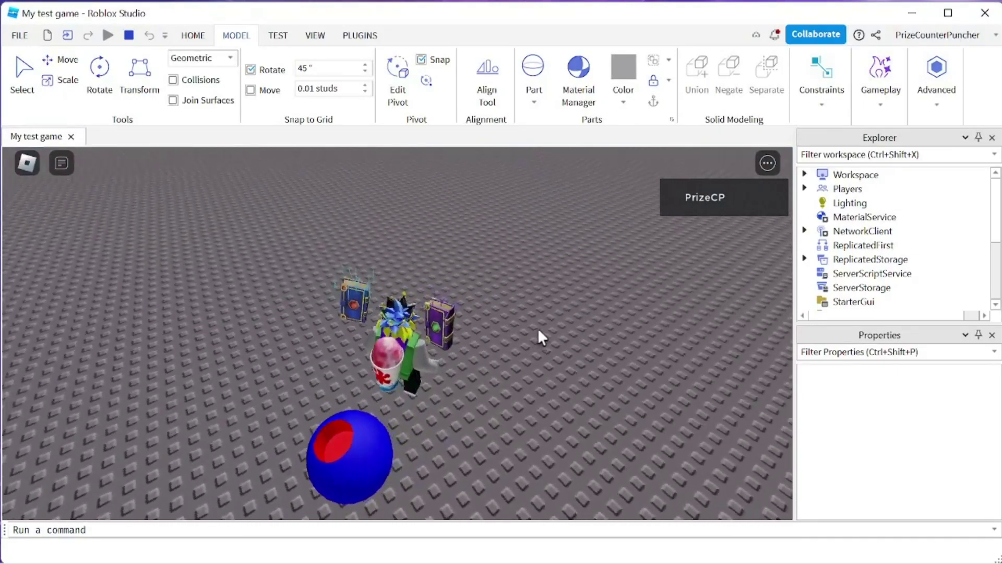
right_drag(518, 229, 494, 246)
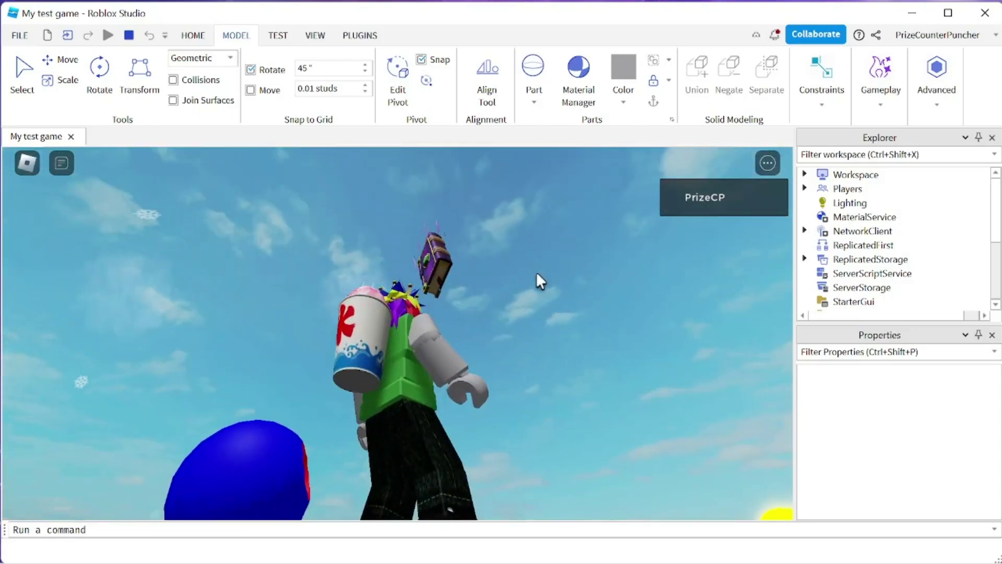
right_drag(536, 271, 536, 272)
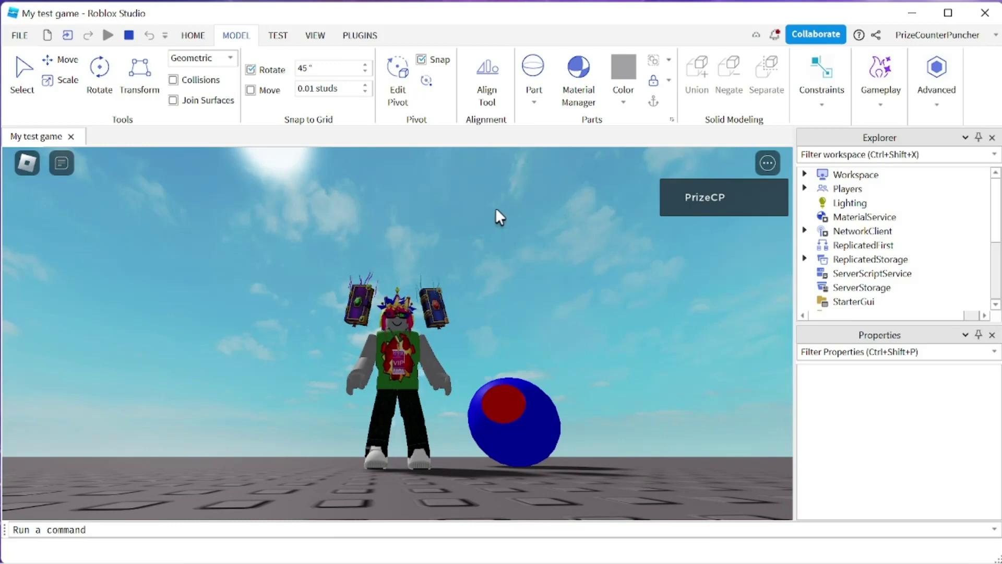
Stop the test, insert a Script into the Union, and select its default print line.
click(129, 35)
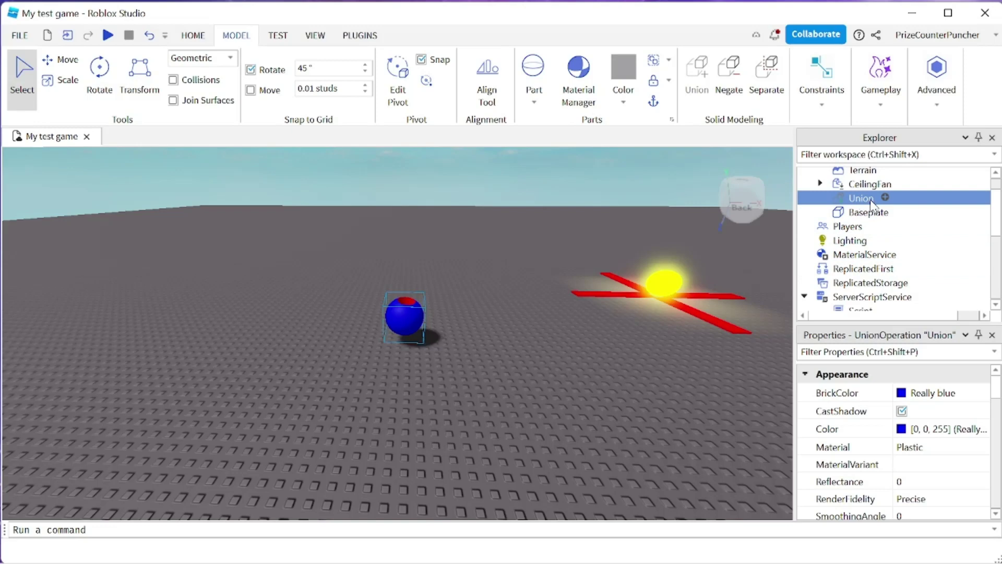
click(885, 197)
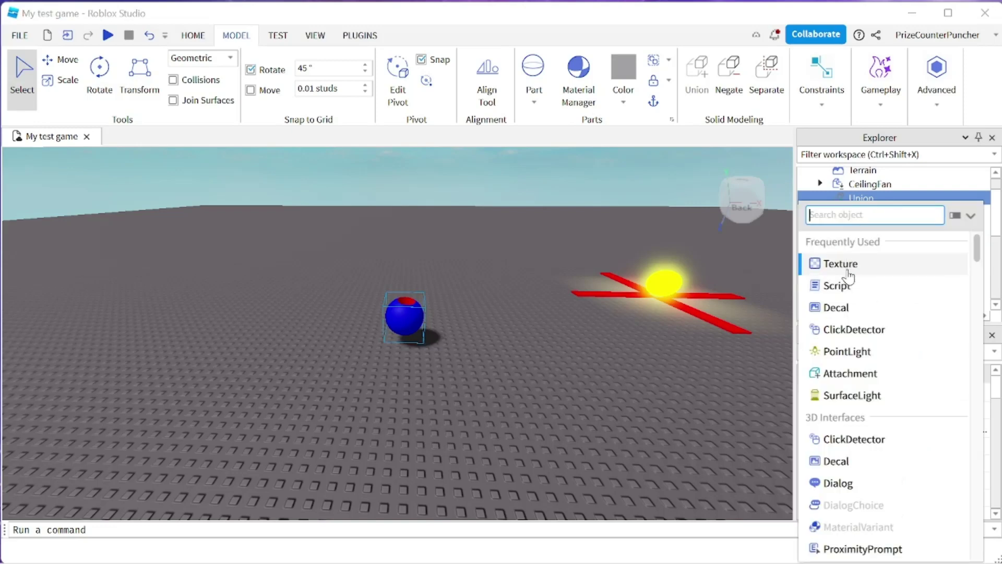
click(841, 286)
click(189, 196)
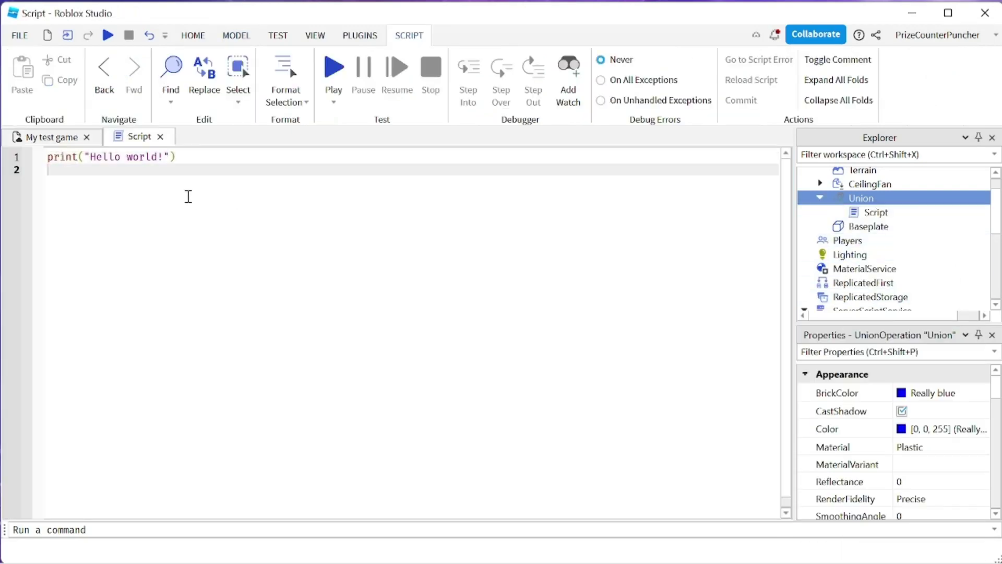
key(ctrl+a)
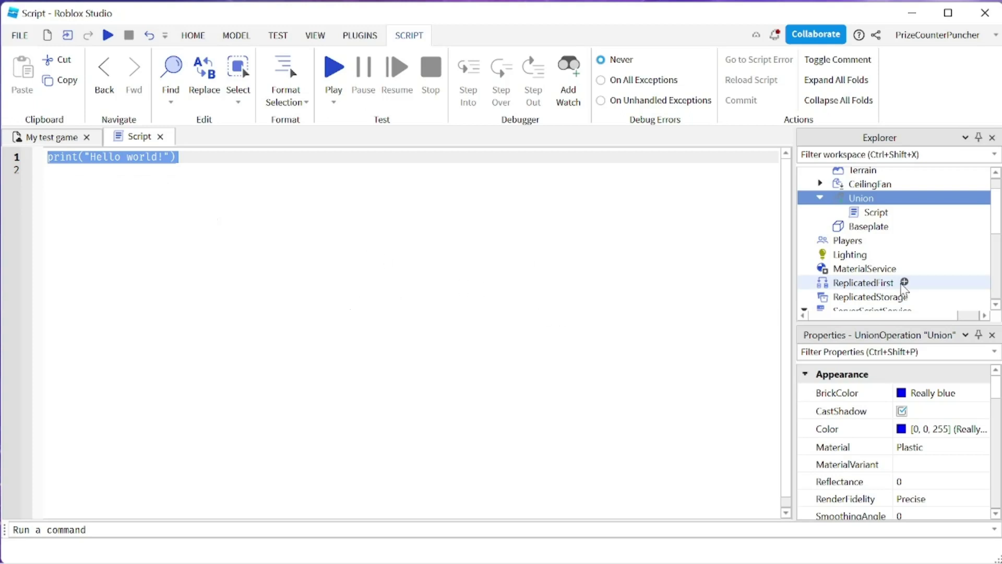
Rename the union to Olive.
double_click(861, 200)
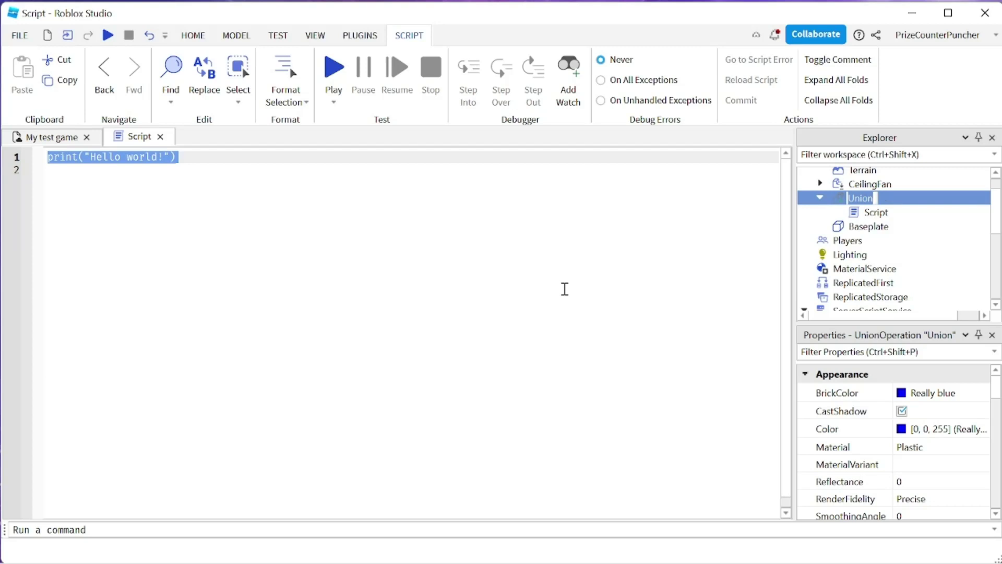
text(Olive)
key(Return)
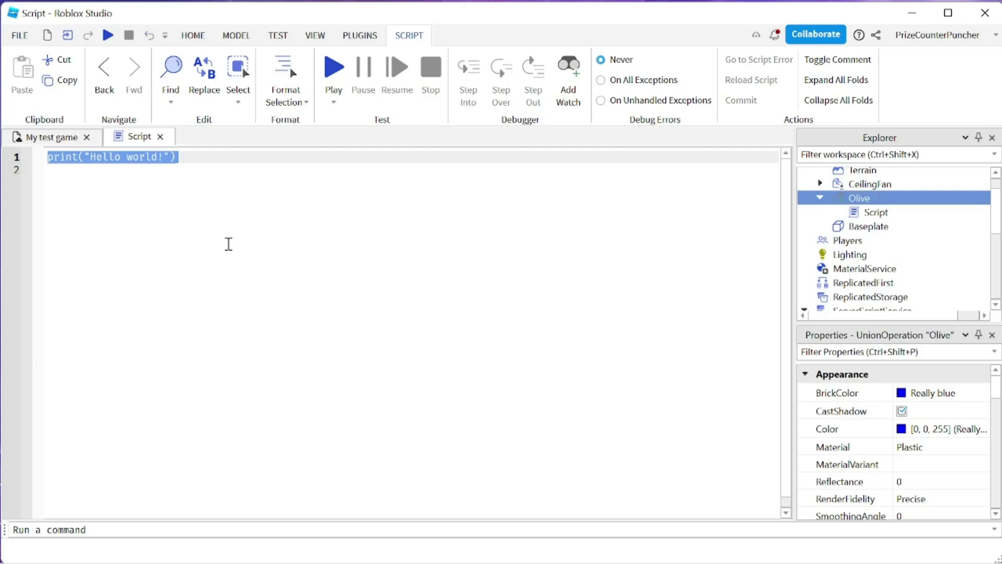
Replace the default print line with 'local olive = script.Parent'.
click(228, 244)
key(ctrl+a)
text(local )
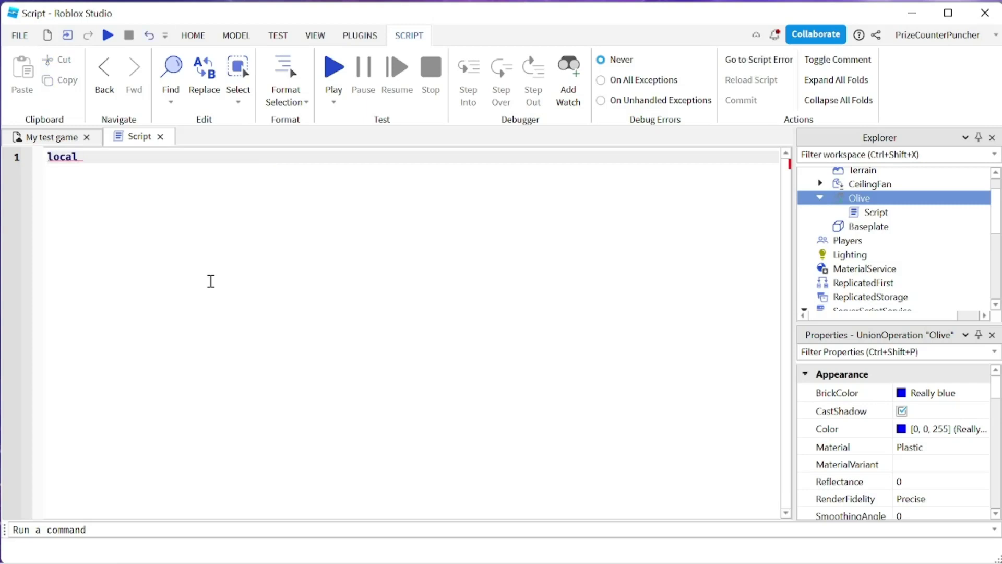
text(olive = s)
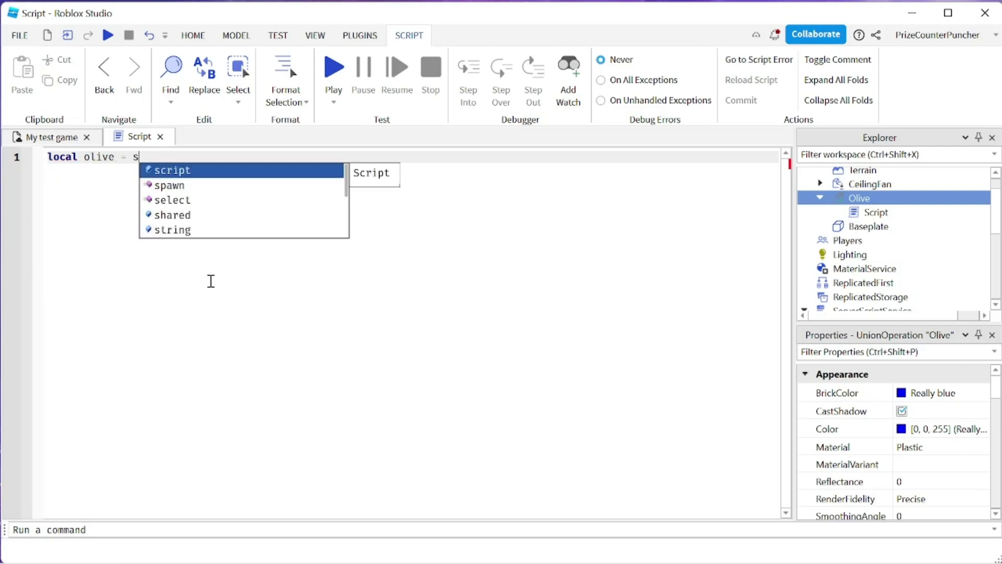
key(Tab)
text(.P)
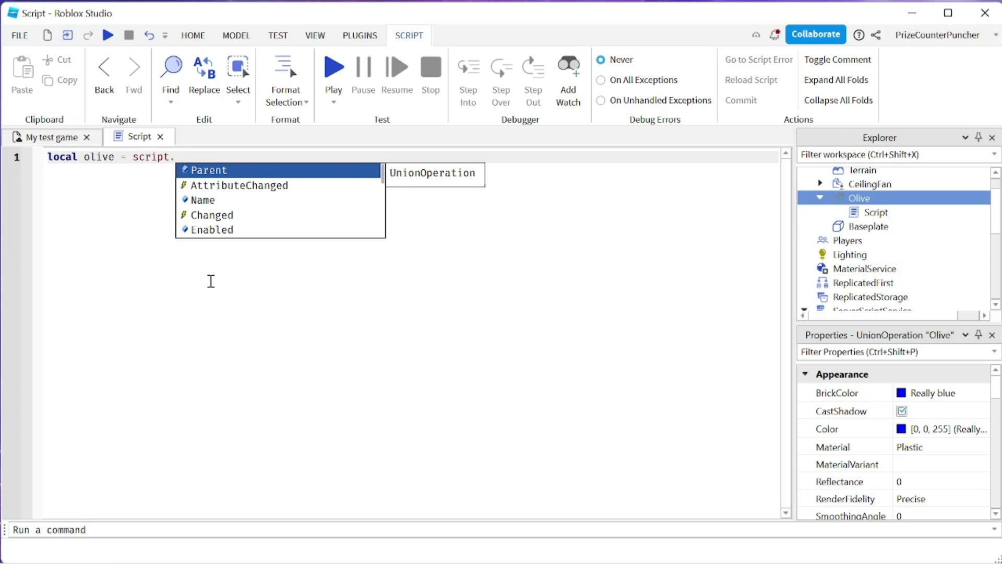
key(Tab)
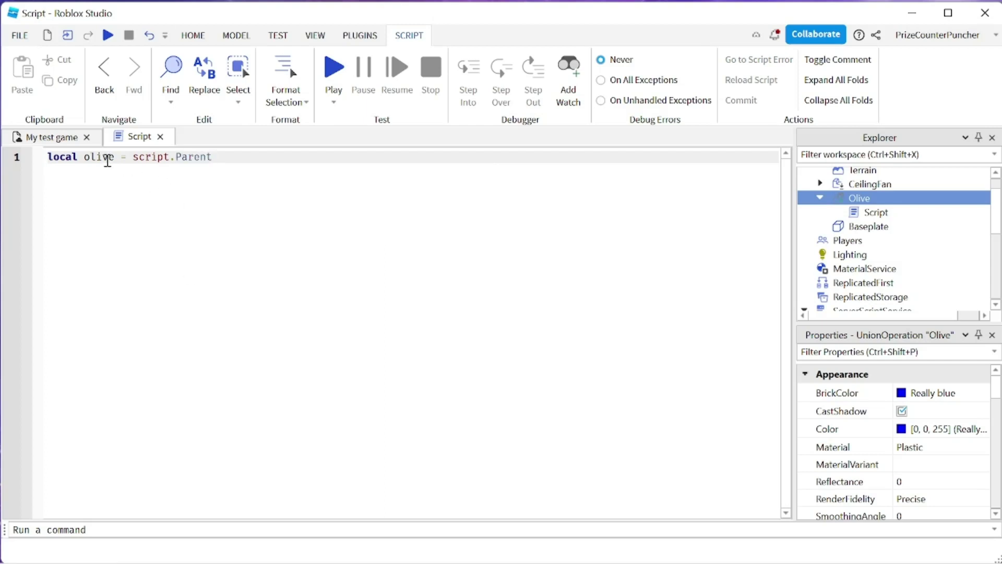
Add a 'wait(10)' line below and start a new line after it.
mouse_move(875, 202)
key(Return)
key(Return)
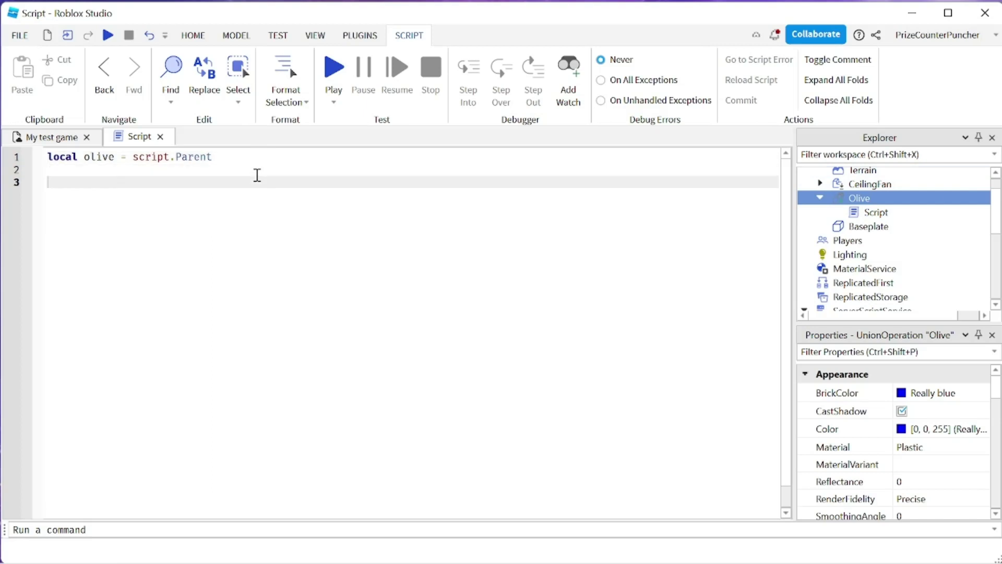
text(wa)
key(Tab)
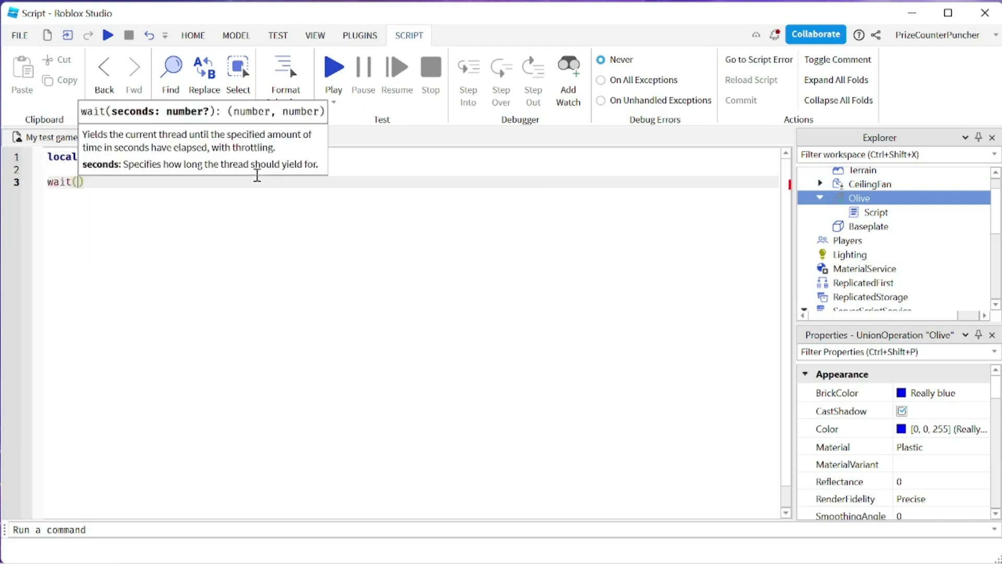
text(10)
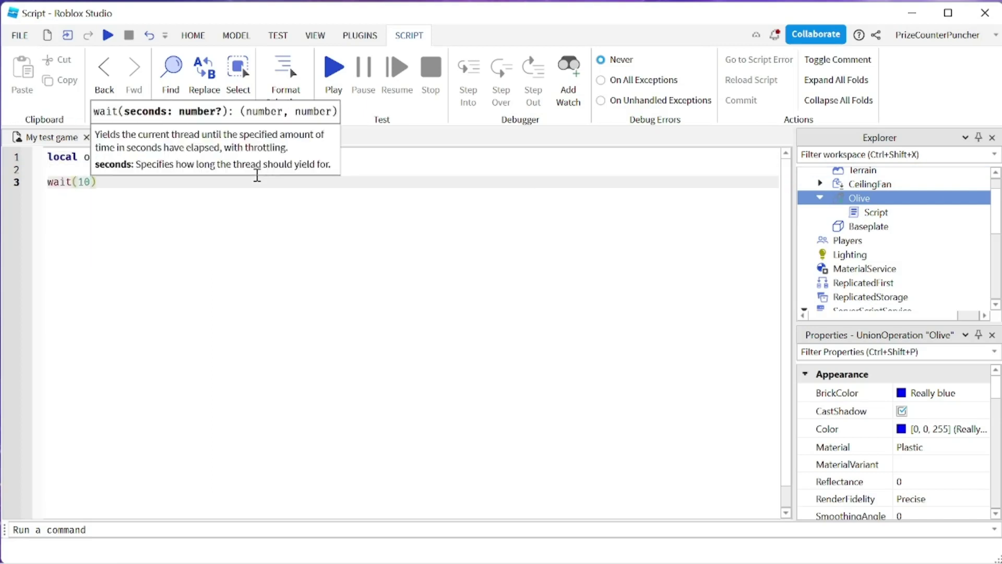
click(259, 181)
key(Return)
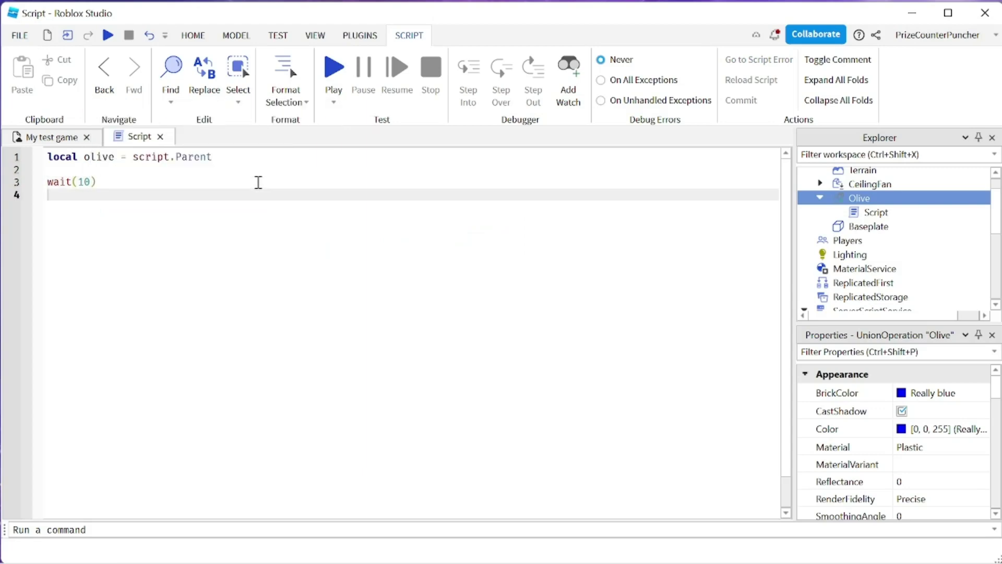
On line 4, write 'olive.BrickColor = BrickColor.Green()' using autocomplete.
click(71, 138)
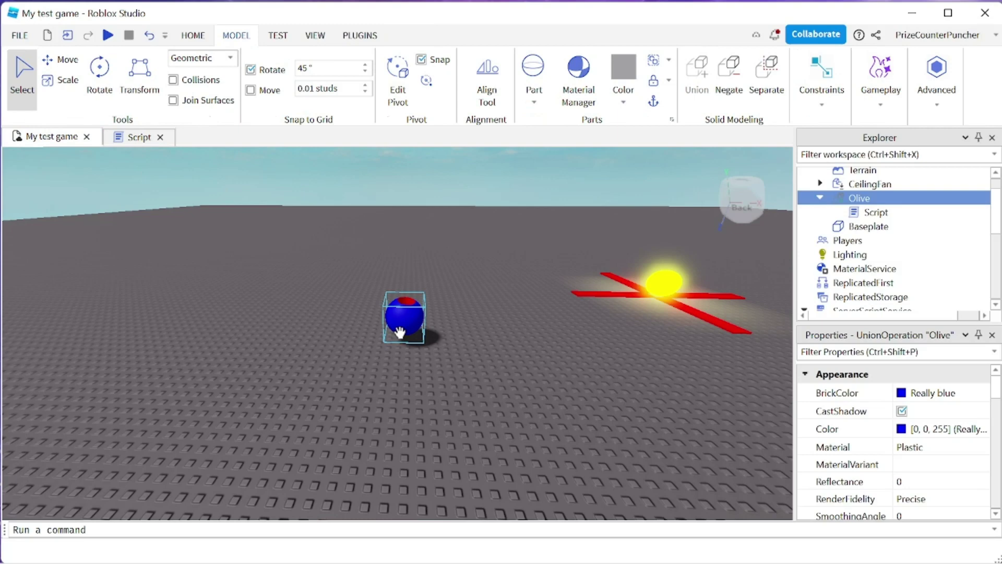
click(137, 139)
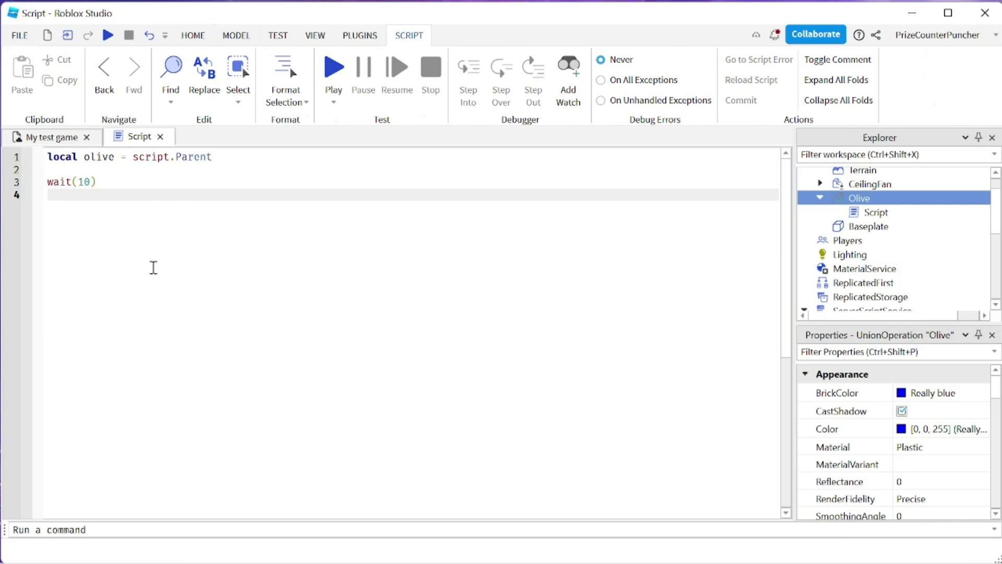
text(olive.)
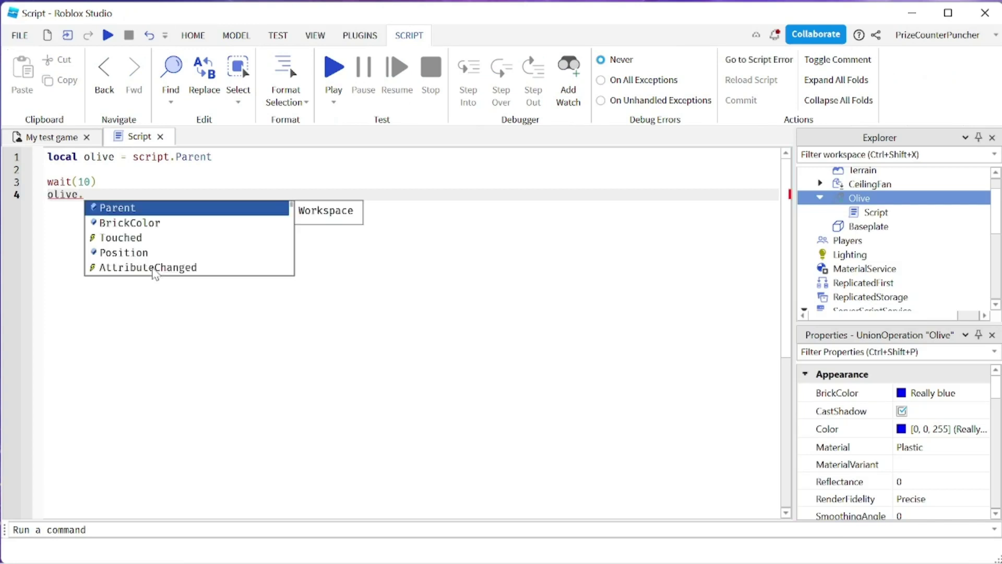
text(B)
key(Tab)
text(=)
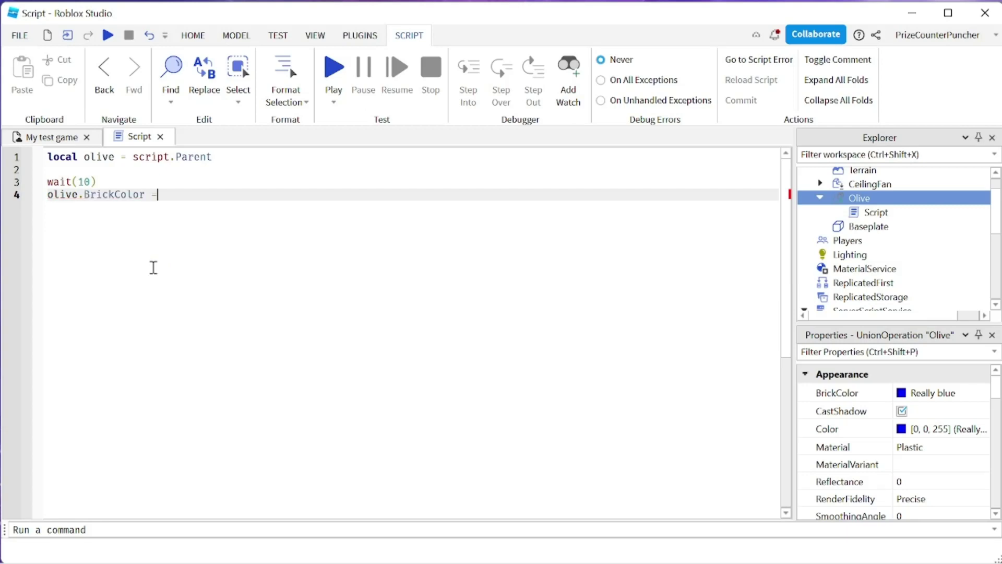
text( B)
key(Tab)
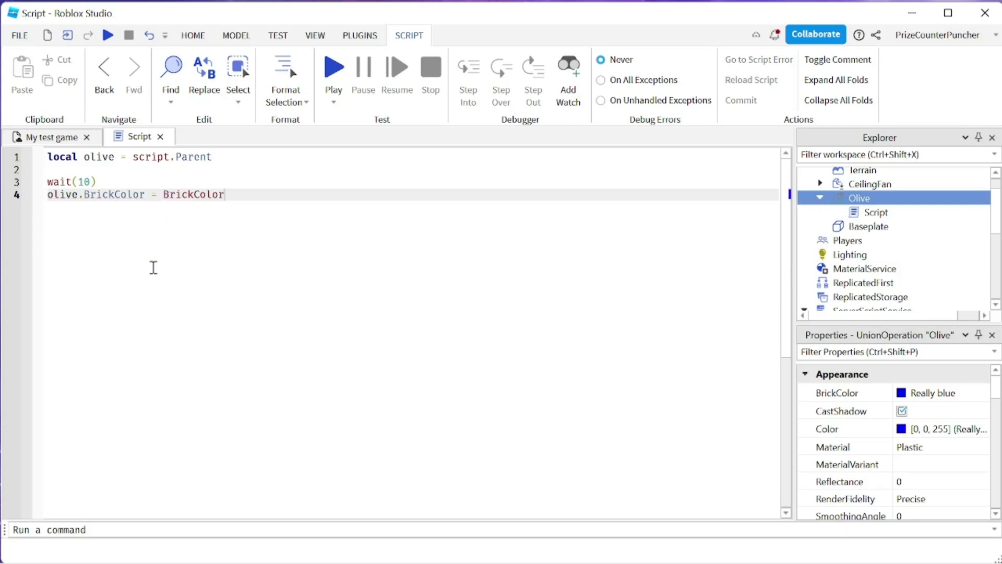
text(.)
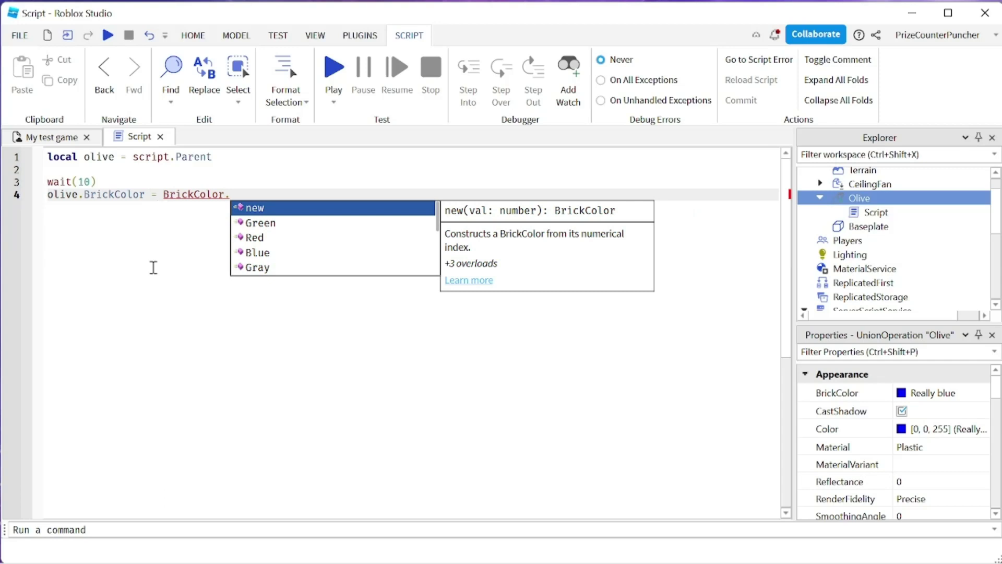
key(Down)
key(Tab)
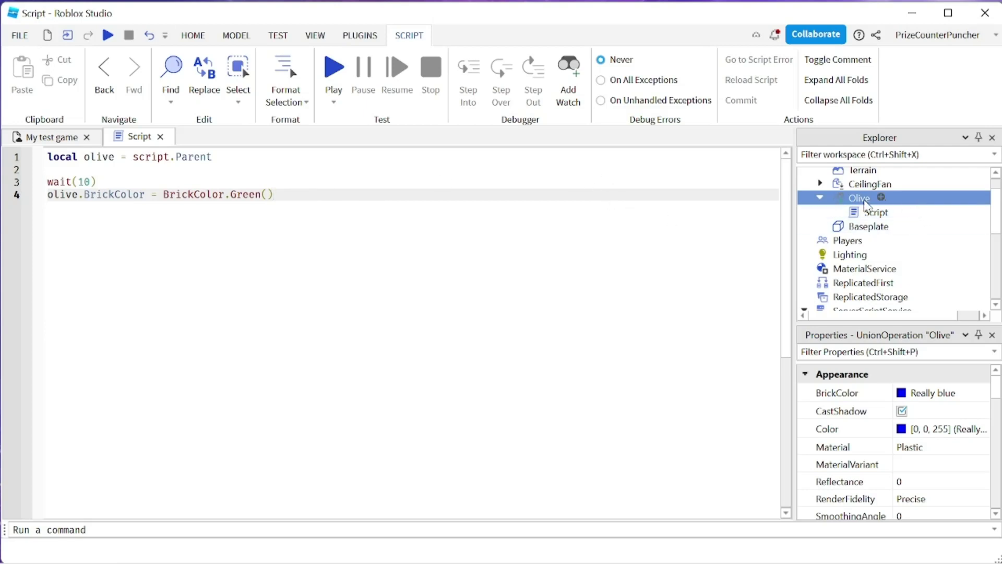
scroll(845, 436, down, 1)
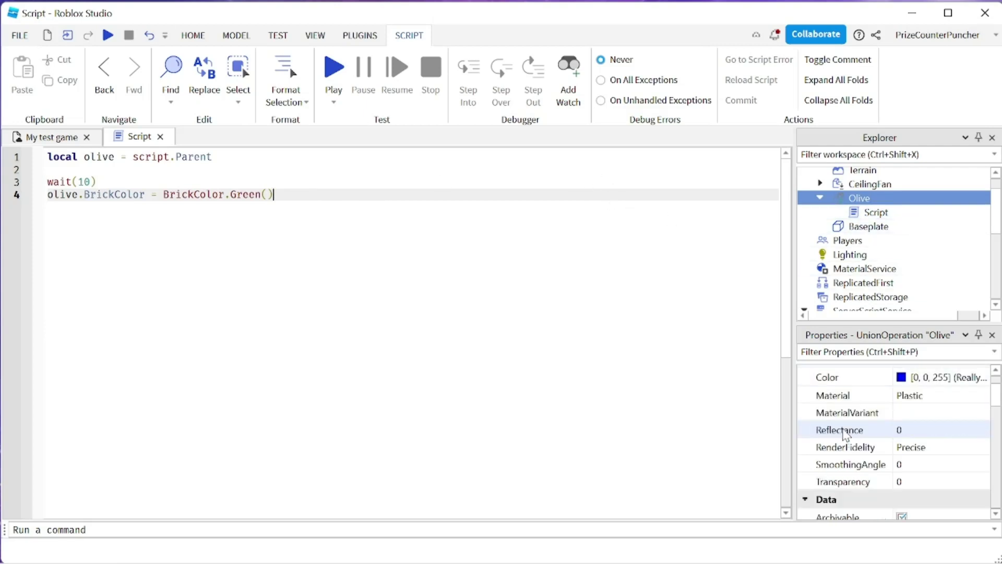
scroll(844, 436, down, 4)
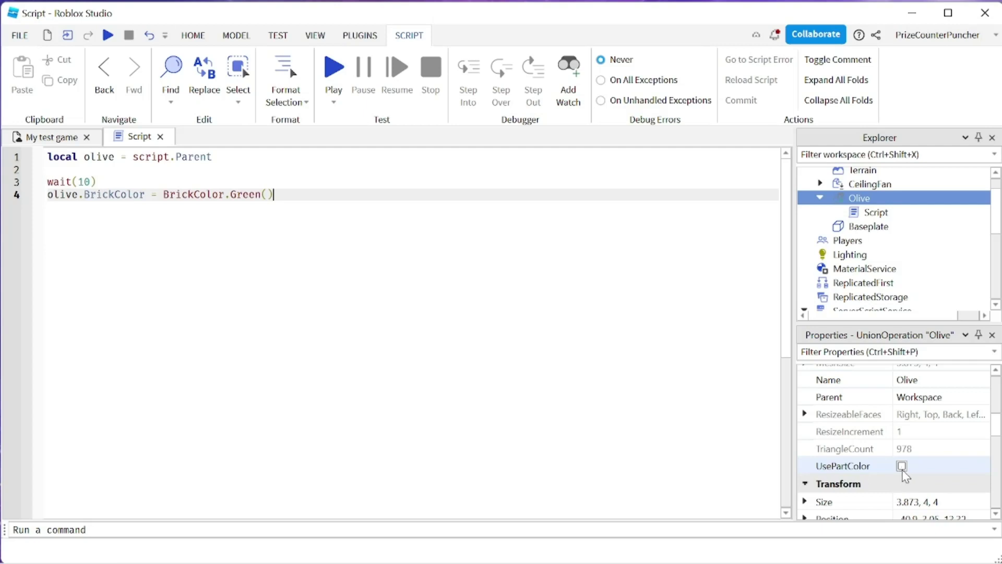
scroll(854, 459, up, 5)
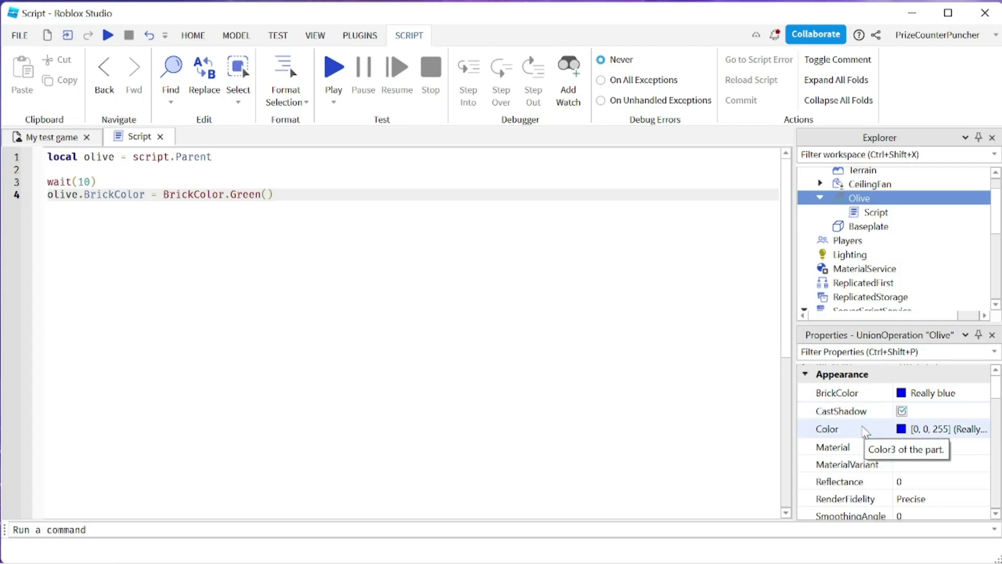
scroll(851, 433, down, 5)
scroll(862, 429, down, 1)
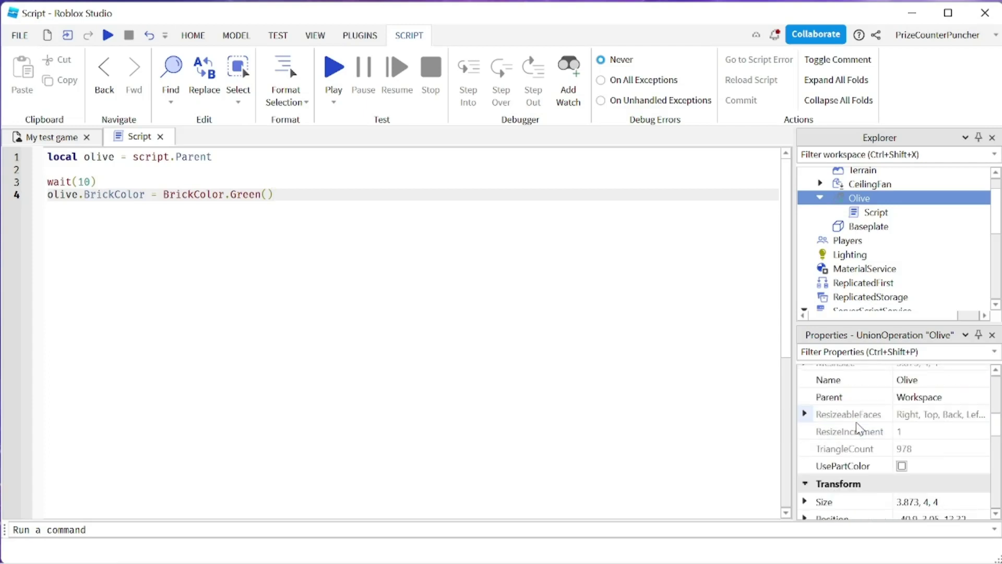
click(140, 185)
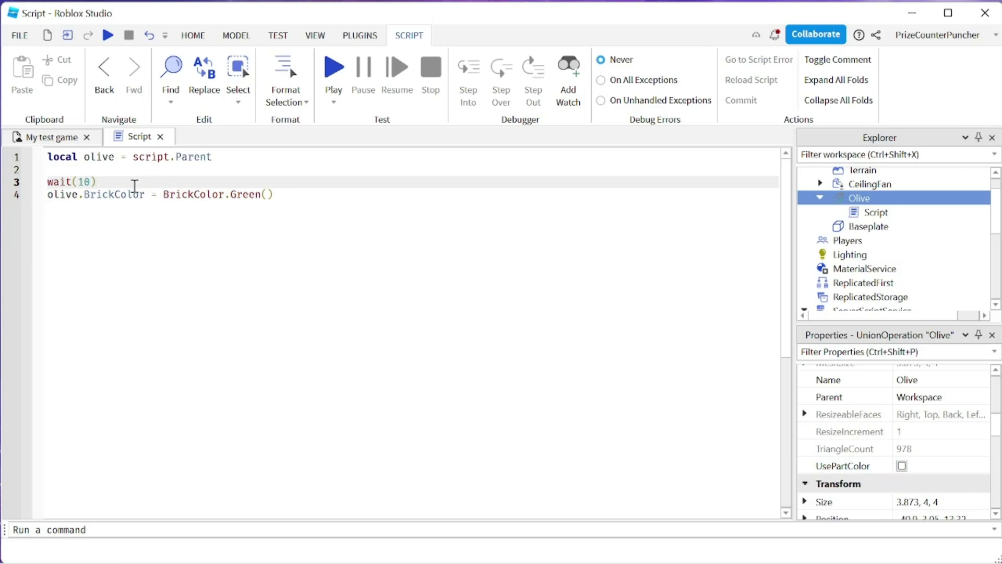
Add an 'olive.UsePartColor = true' line after wait(10).
key(Return)
text(olive)
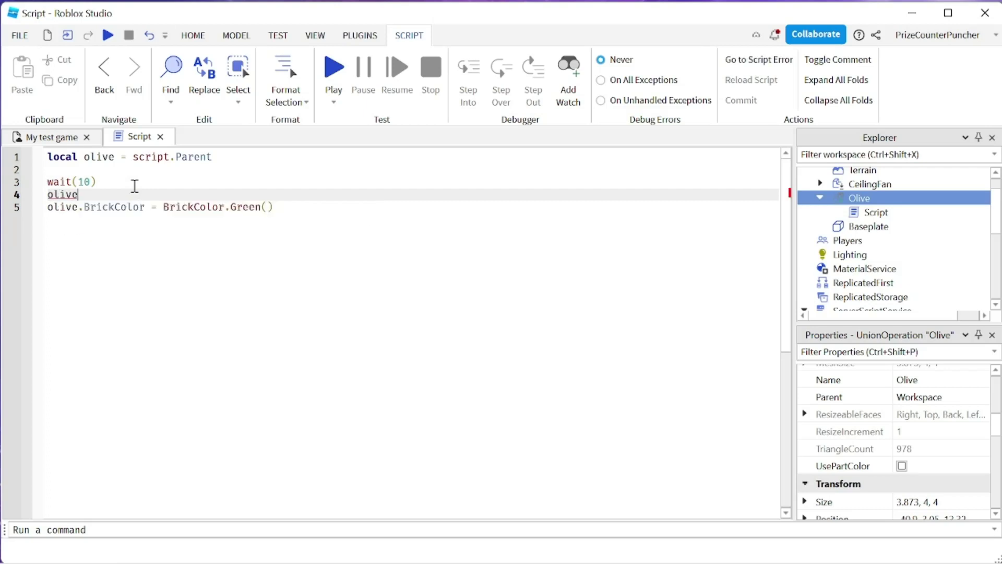
text(.UsePartColor = tr)
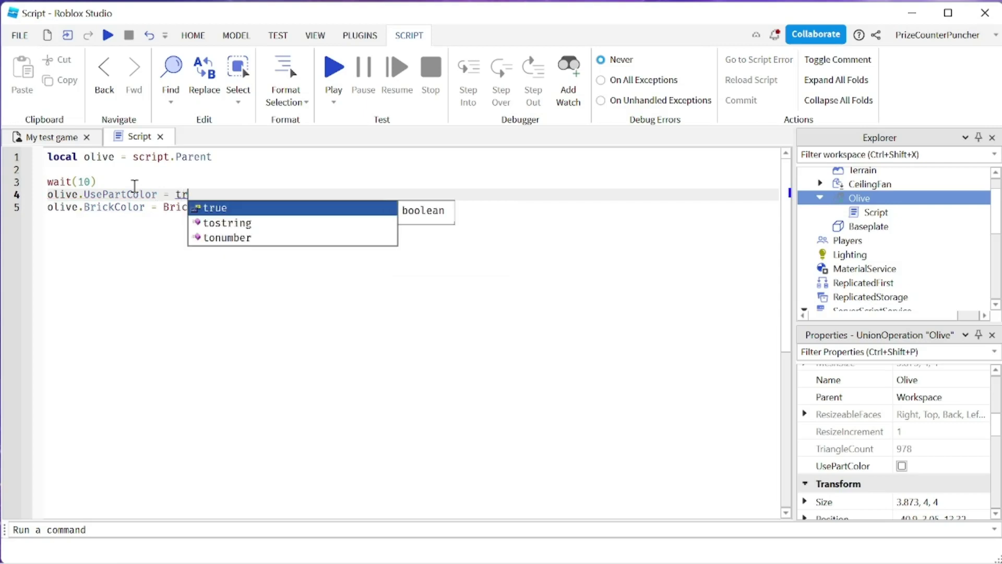
key(Tab)
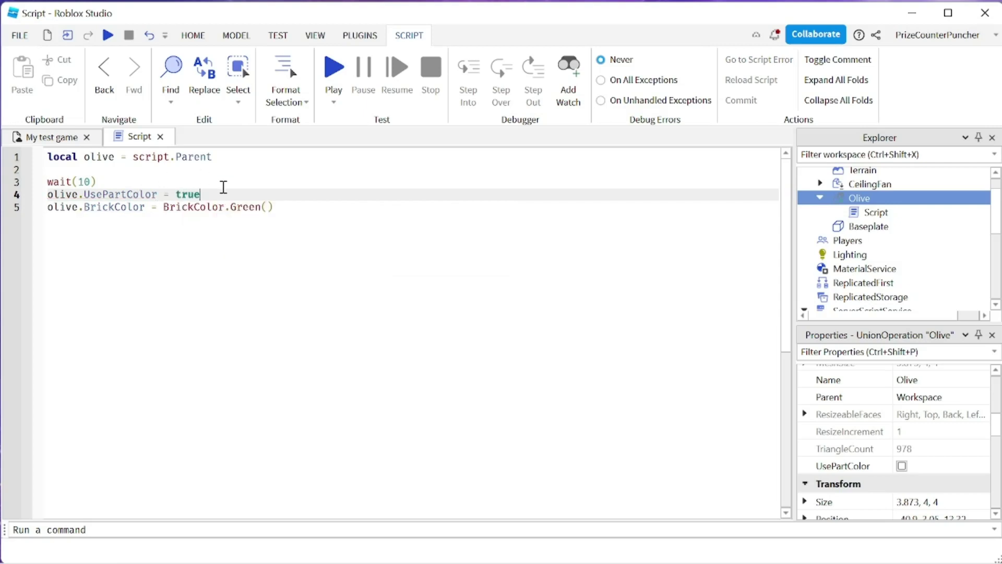
Start a new line below the green BrickColor line and begin typing wait.
click(280, 206)
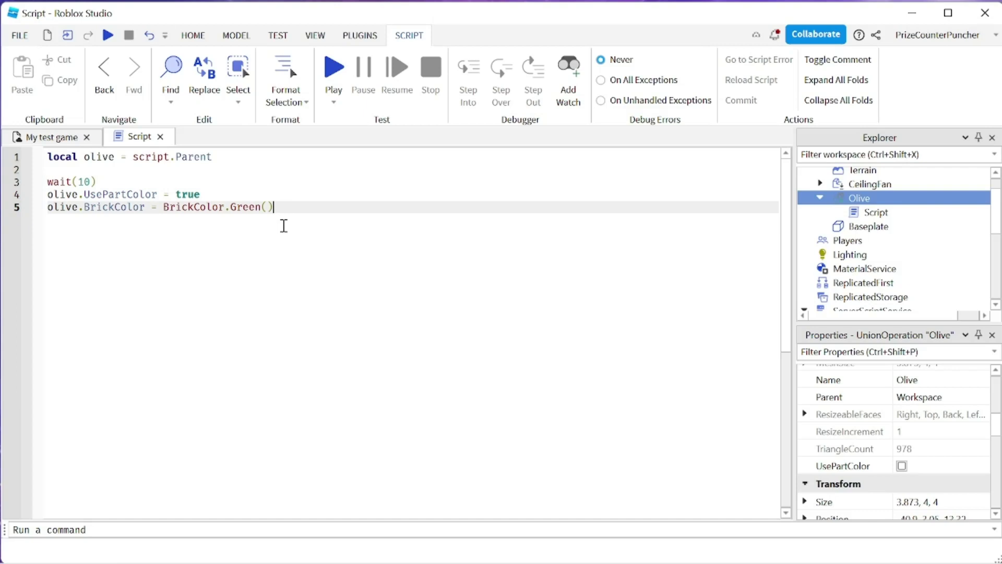
key(Return)
key(Return)
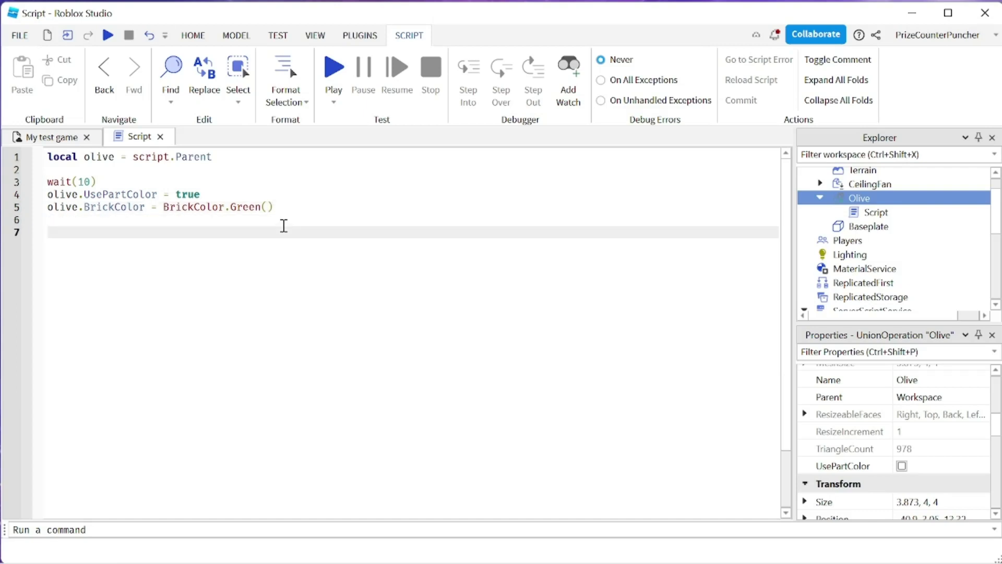
text(w)
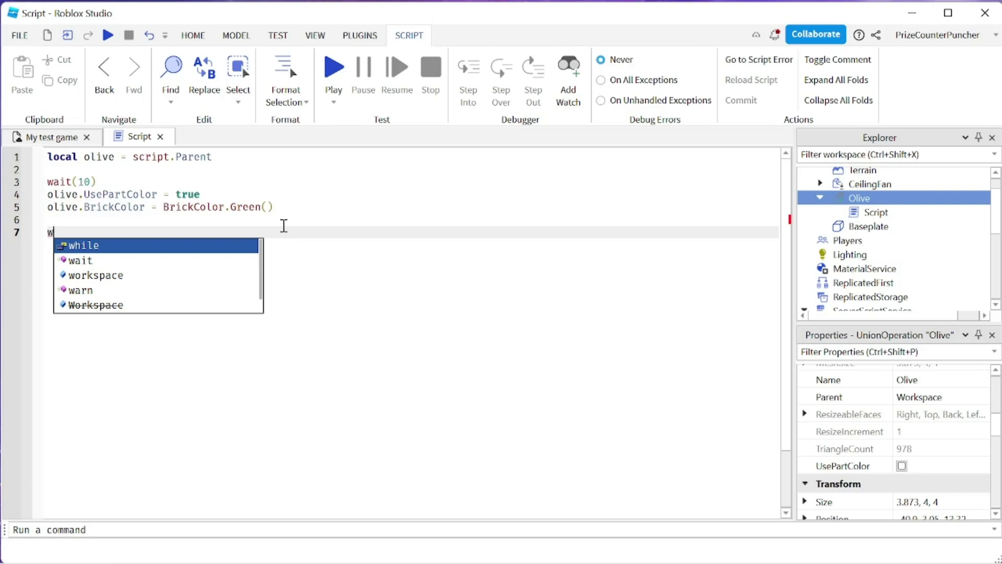
text(a)
Finish a wait(5) line after the colour code and start line 8, then return to the script.
key(Tab)
text(()
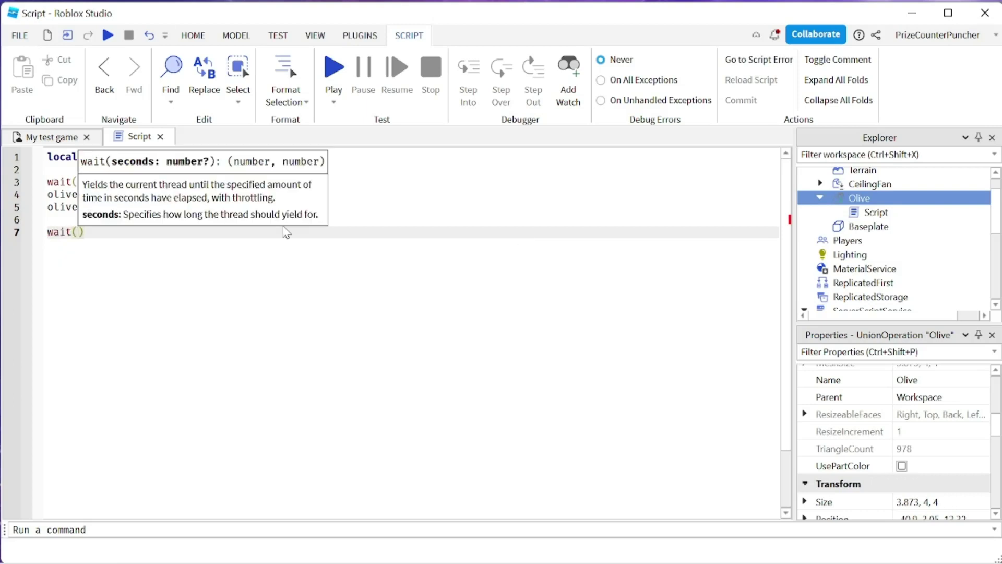
text(5))
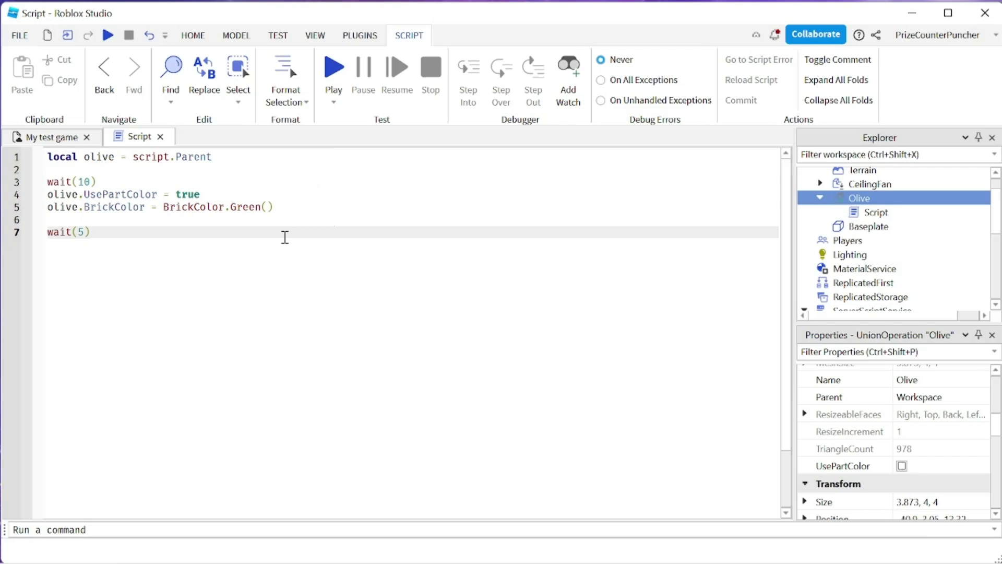
key(Return)
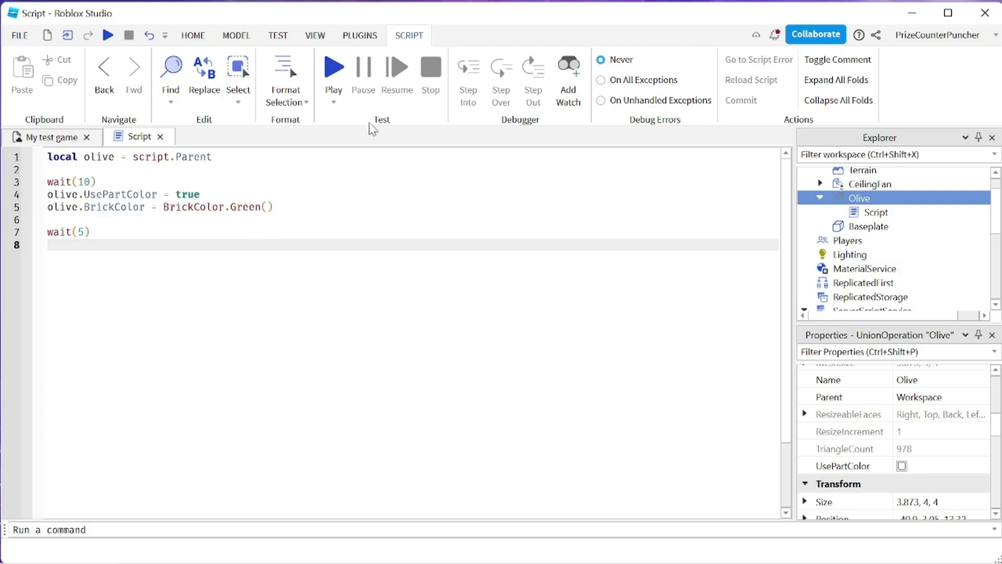
click(59, 140)
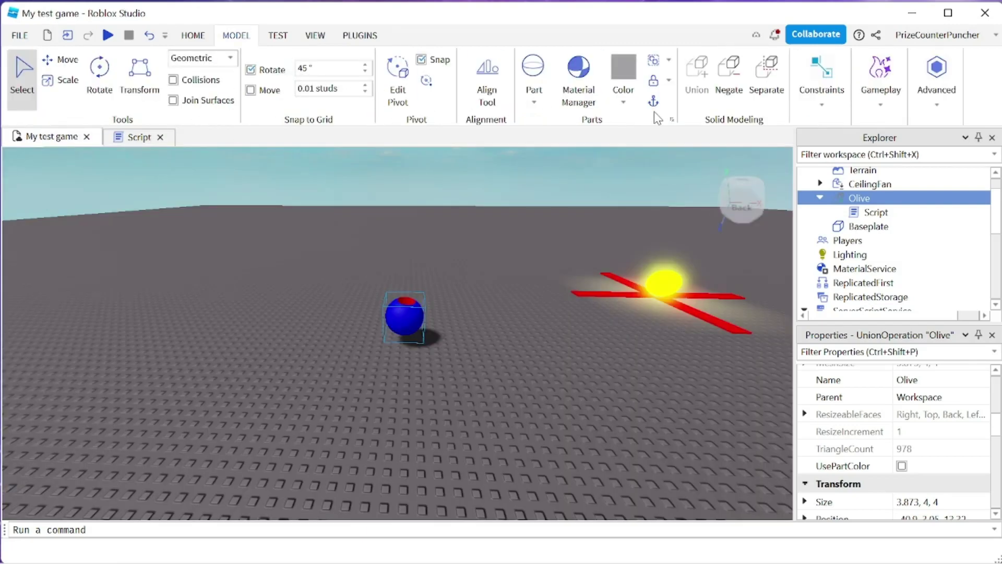
click(135, 138)
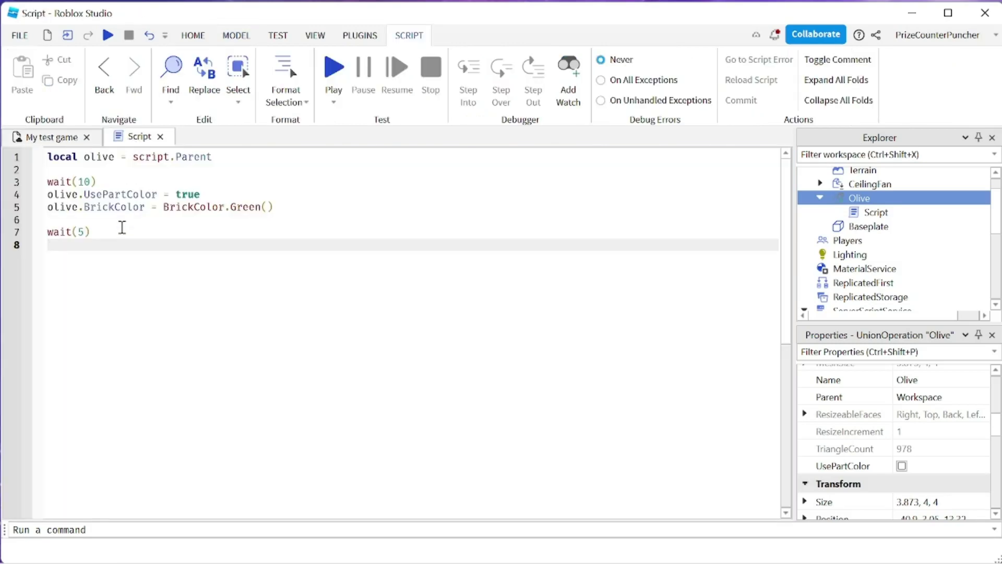
Add an 'olive.Anchored = true' line on line 8.
text(olive.A)
key(Down)
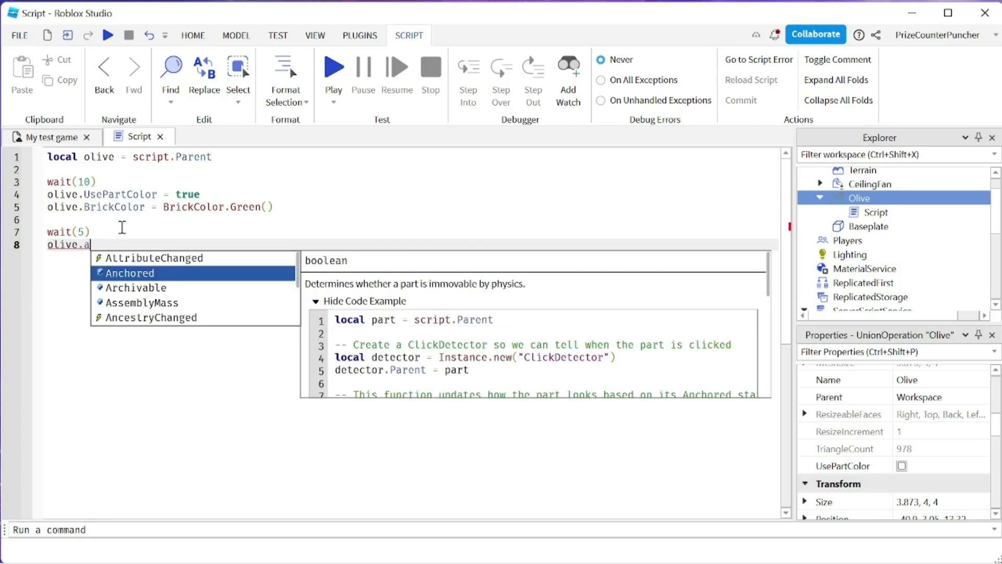
key(Tab)
text(= true)
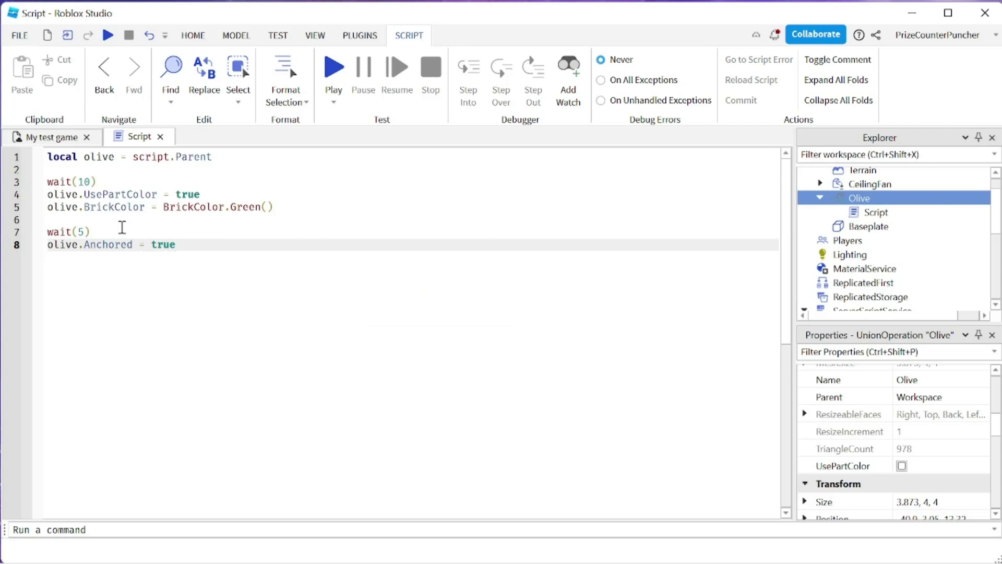
key(Return)
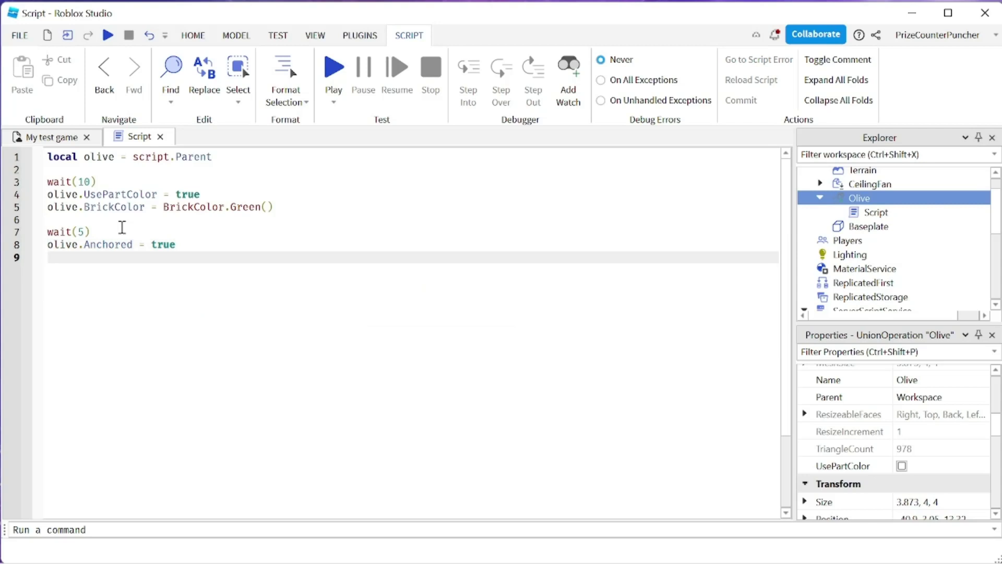
Type 'olive.Position += Vector3.new(0,1,0)' on line 9 using autocomplete.
text(o)
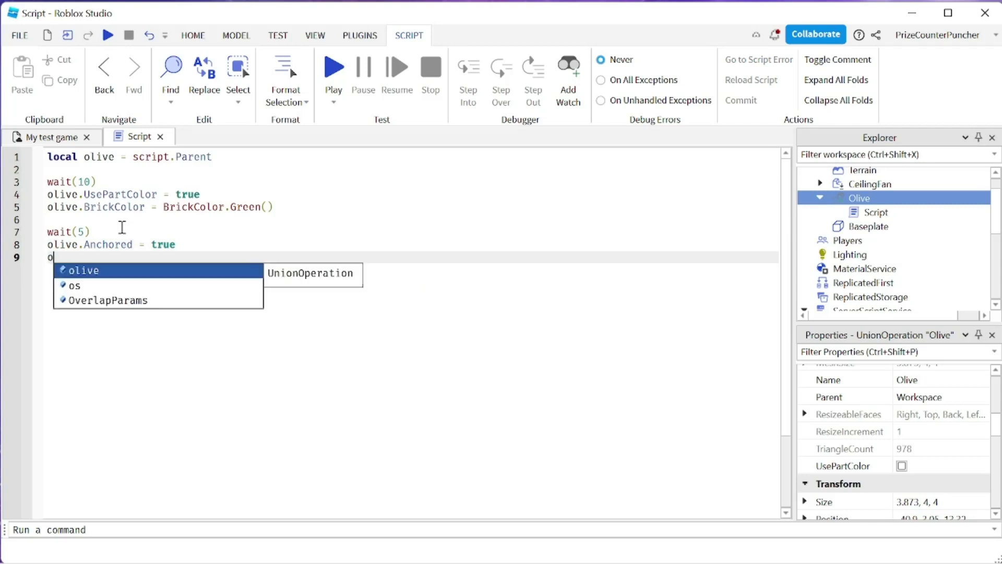
key(Tab)
text(.p)
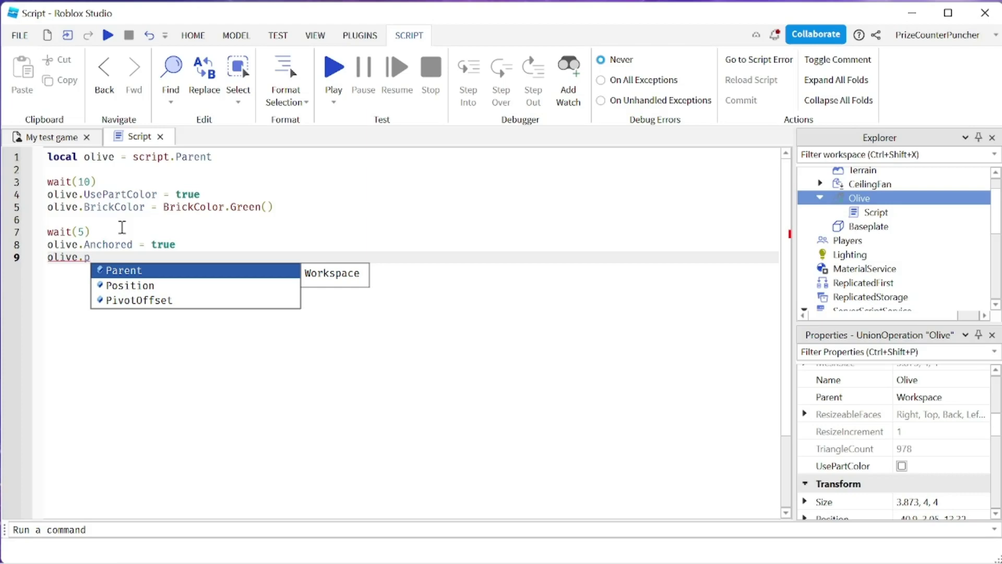
key(Down)
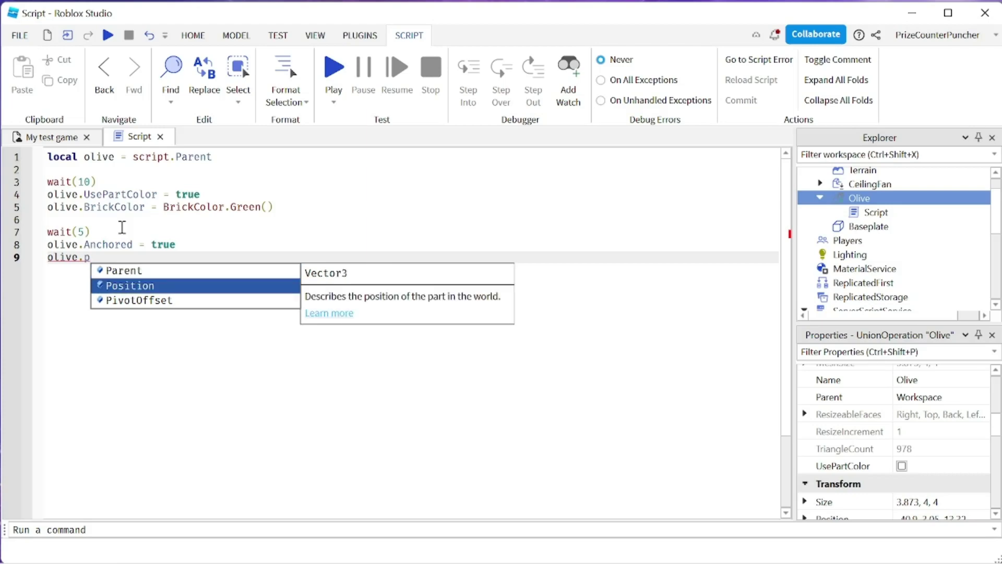
key(Tab)
text(==)
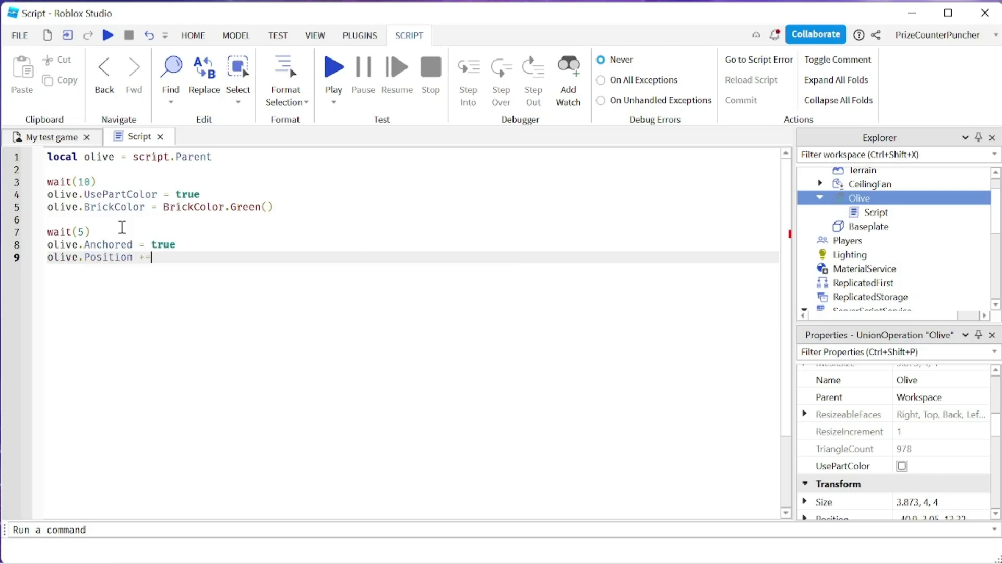
text( ve)
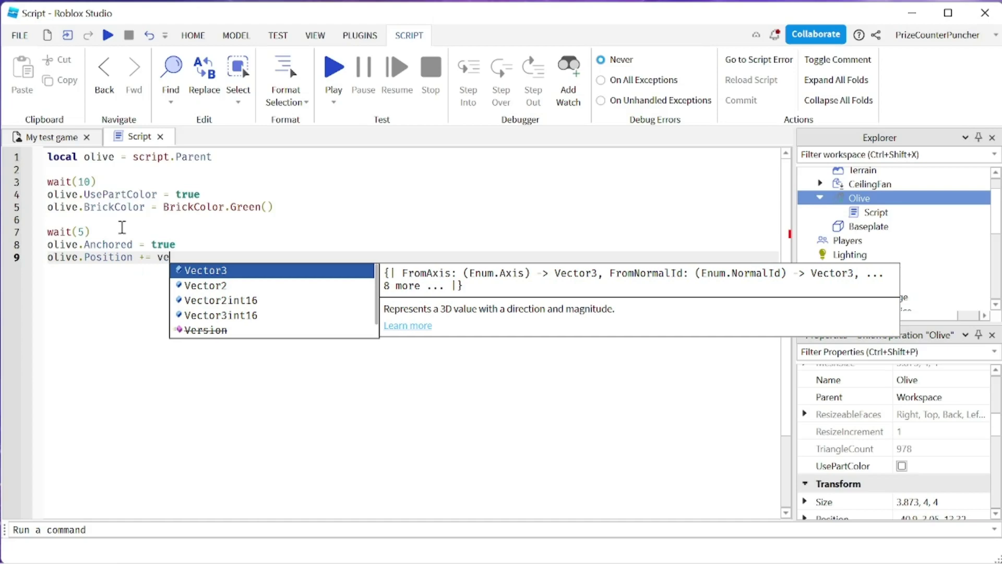
key(Tab)
text(.)
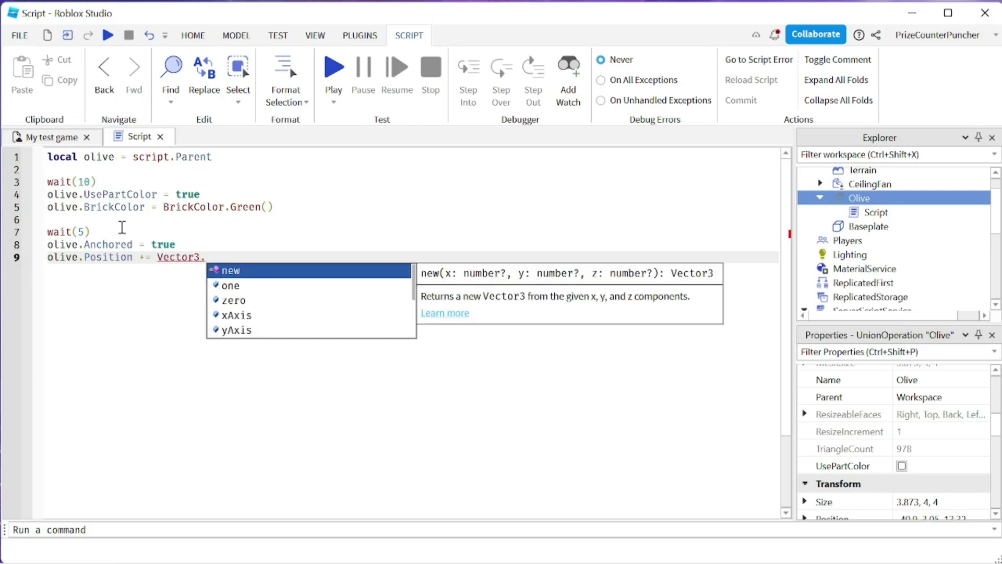
key(Tab)
text((0,1)
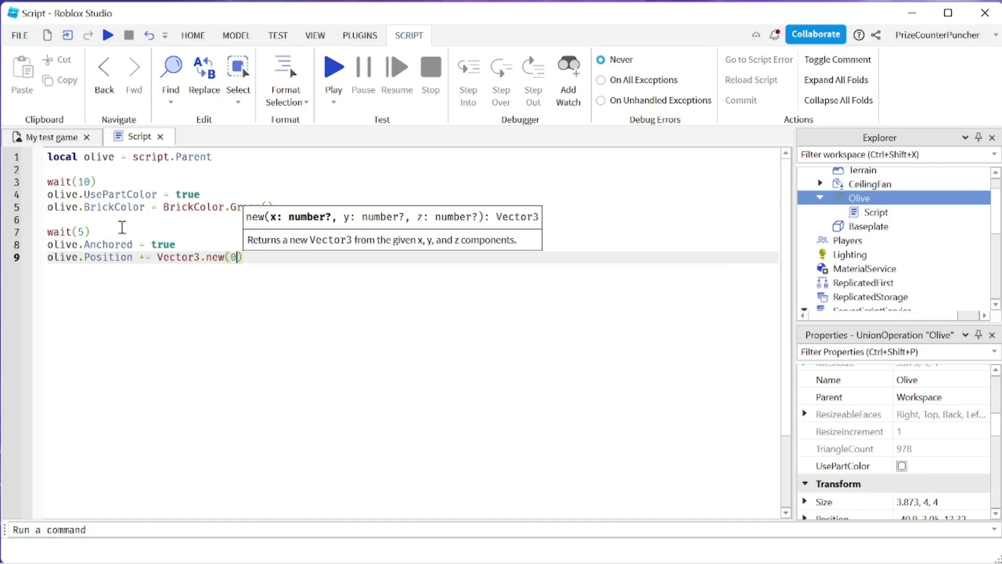
text(,0)
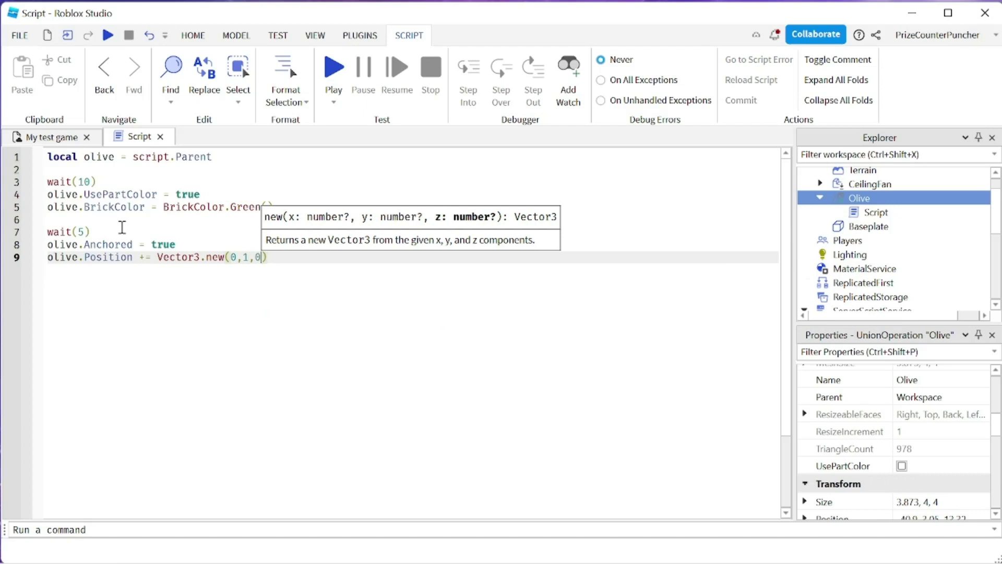
text())
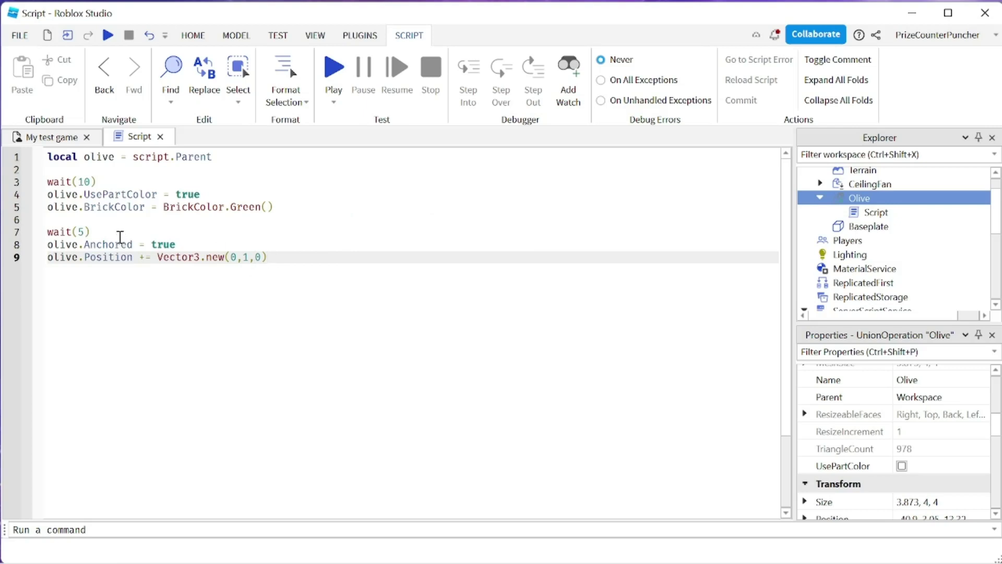
Wrap the Position line inside a 'for i=1,15 do … end' loop.
click(196, 245)
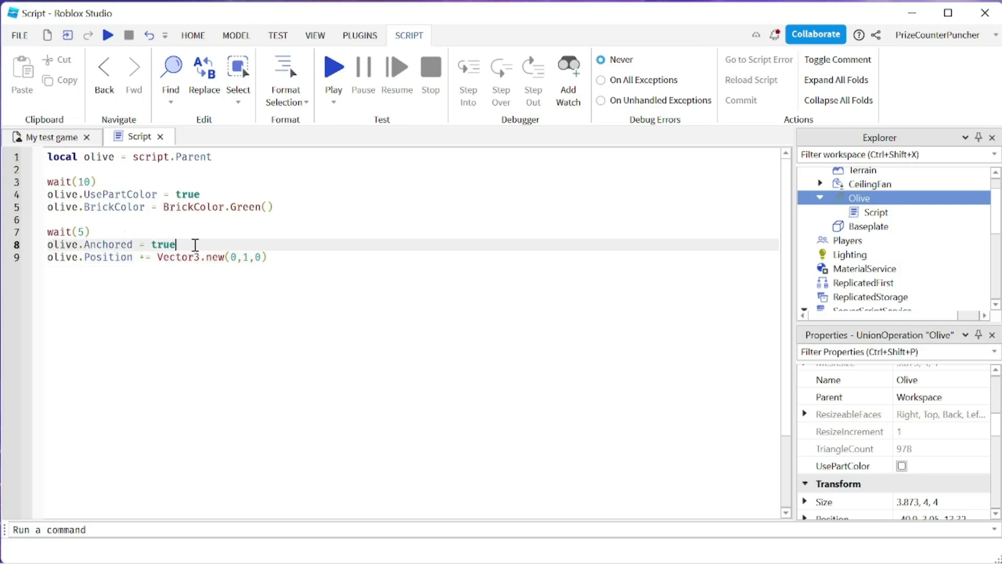
key(Return)
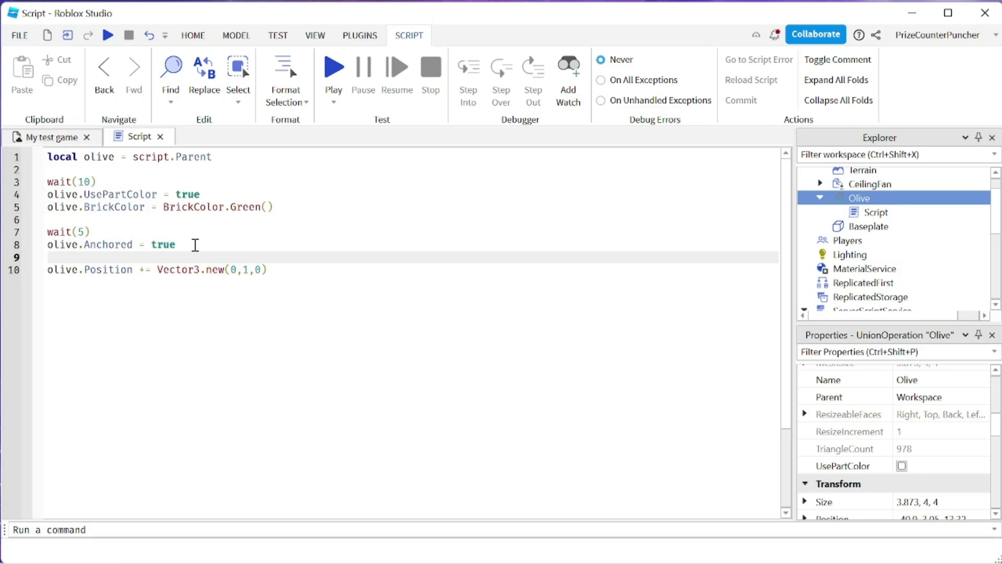
text(for)
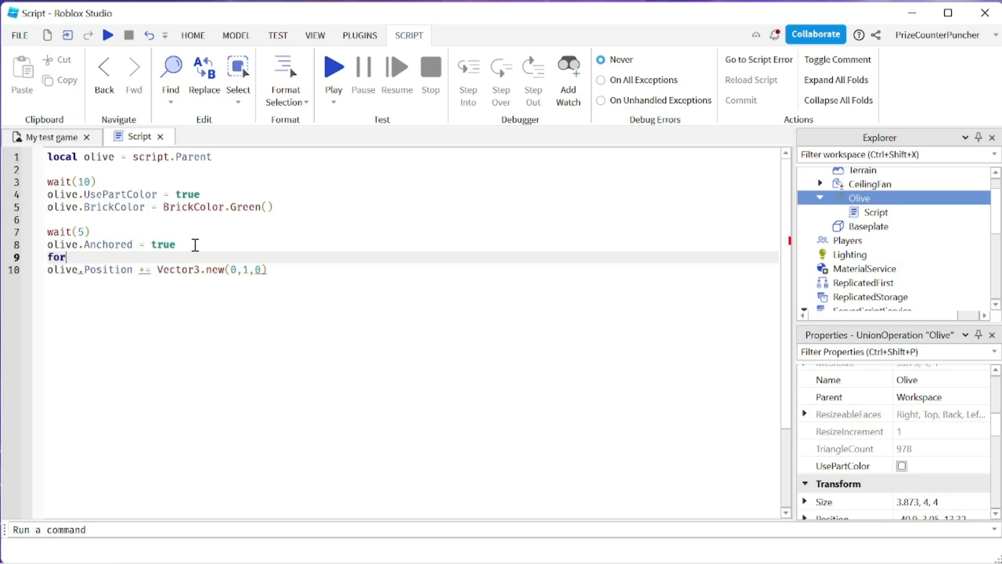
text( i=1,15 do)
key(Return)
key(Return)
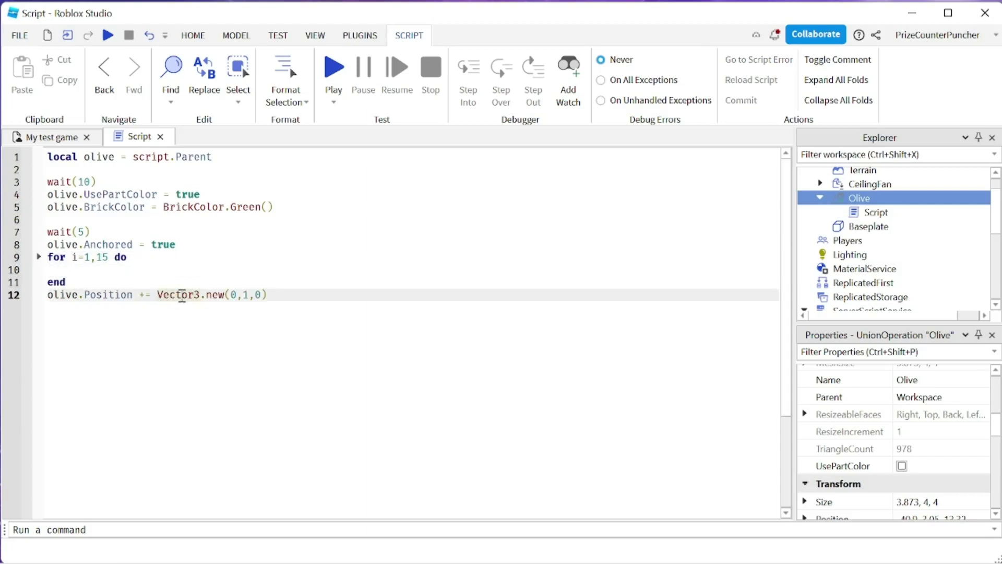
triple_click(182, 295)
right_click(182, 295)
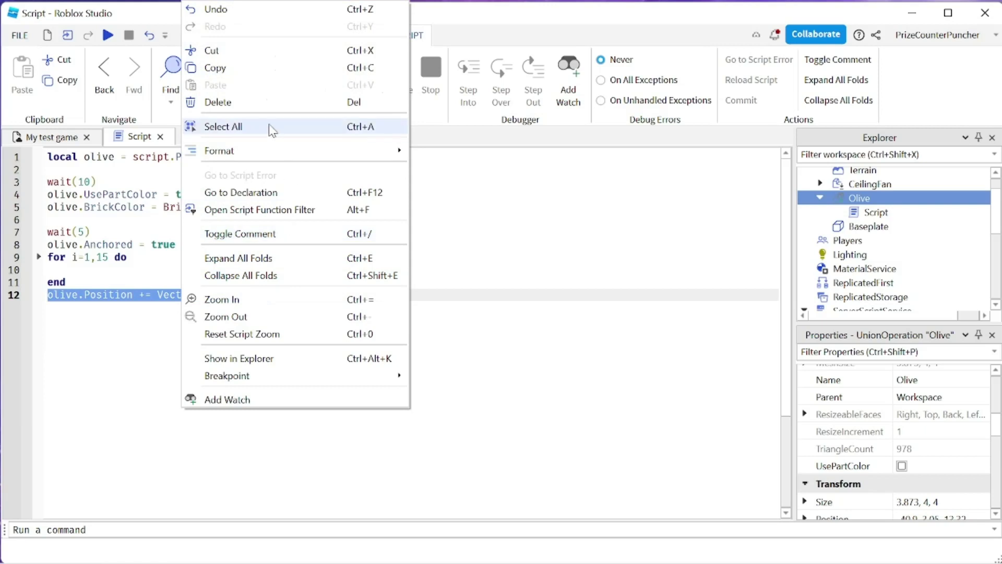
click(226, 52)
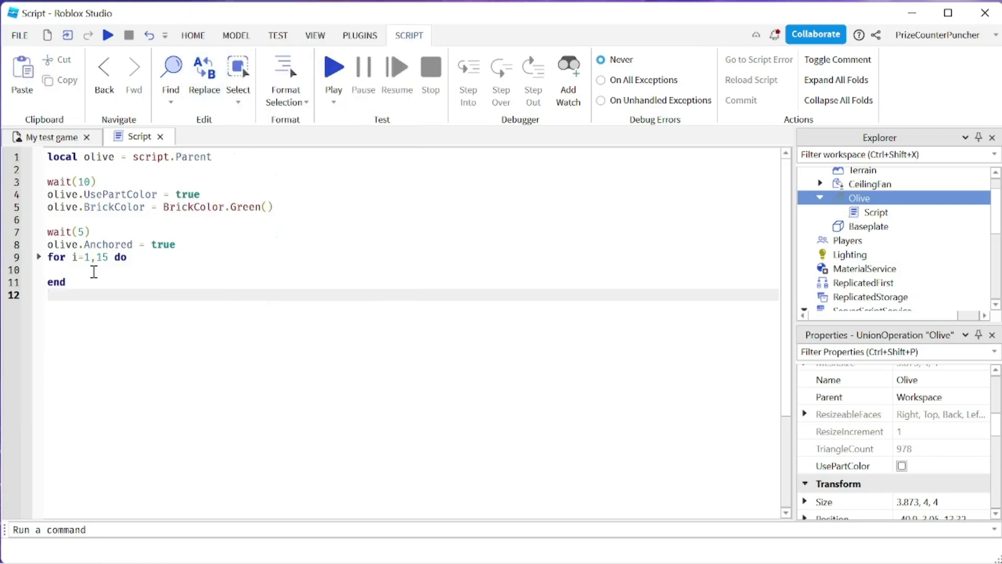
click(94, 272)
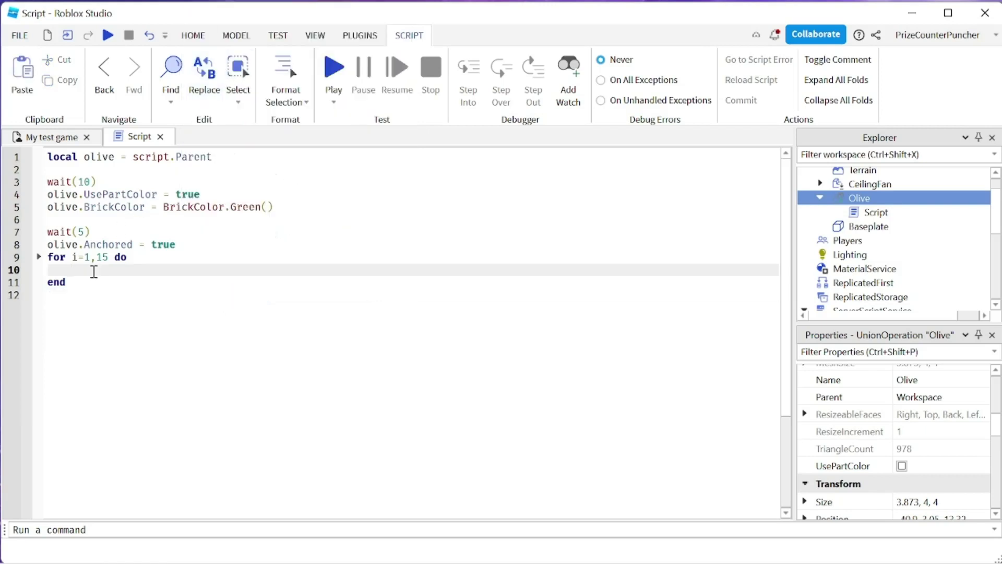
key(ctrl+v)
Add wait(.5) after the Position line inside the loop.
click(191, 243)
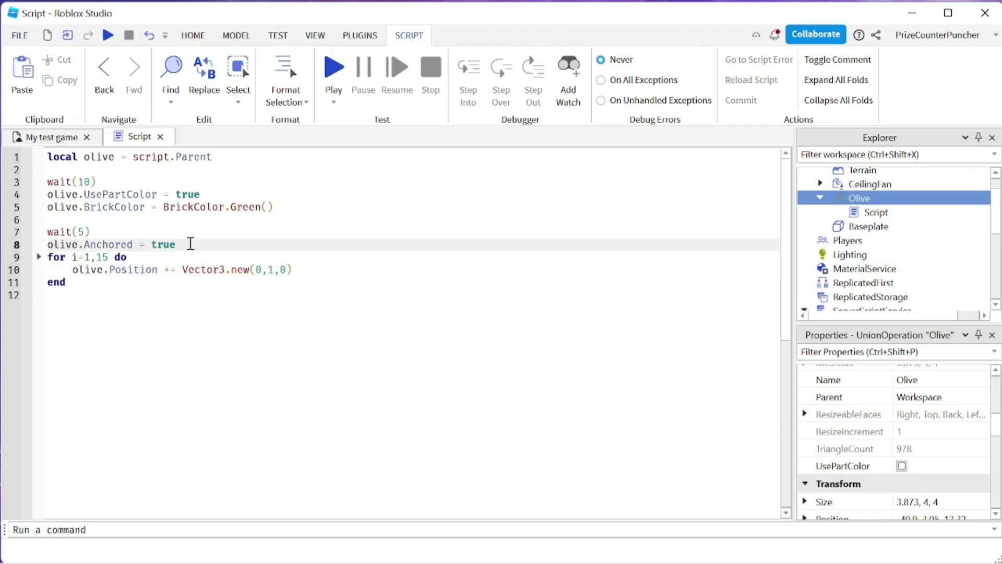
click(140, 258)
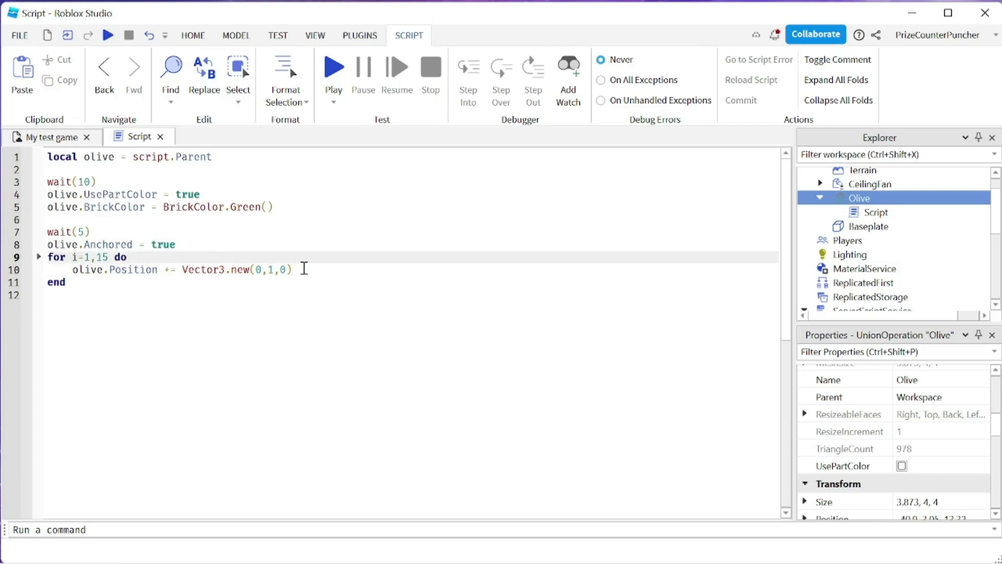
click(305, 268)
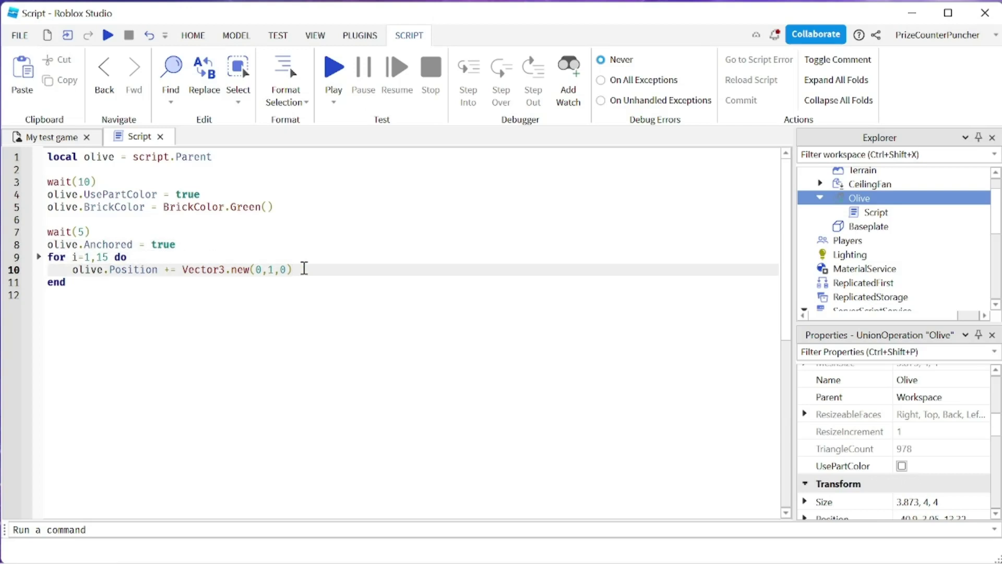
key(Return)
text(wa)
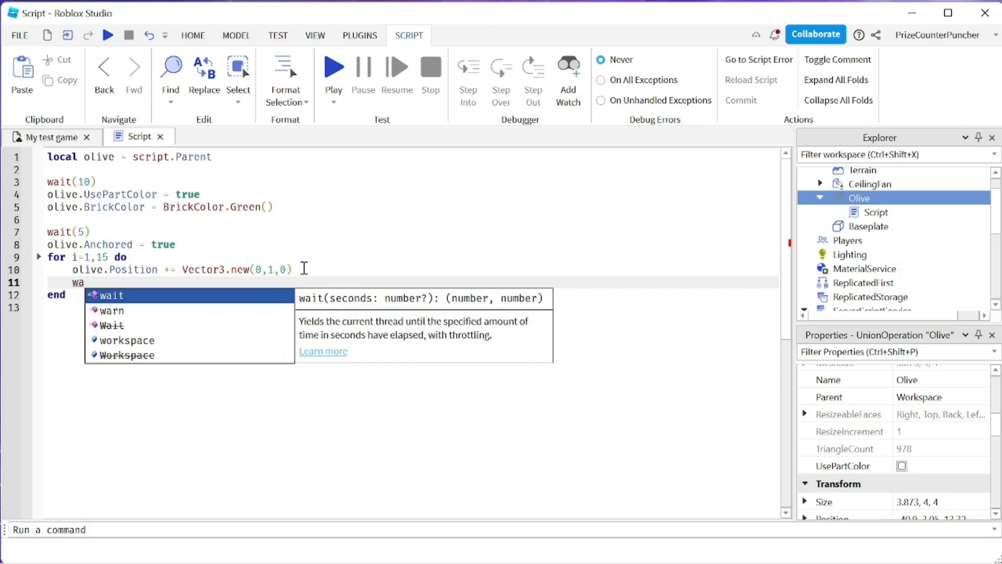
key(Tab)
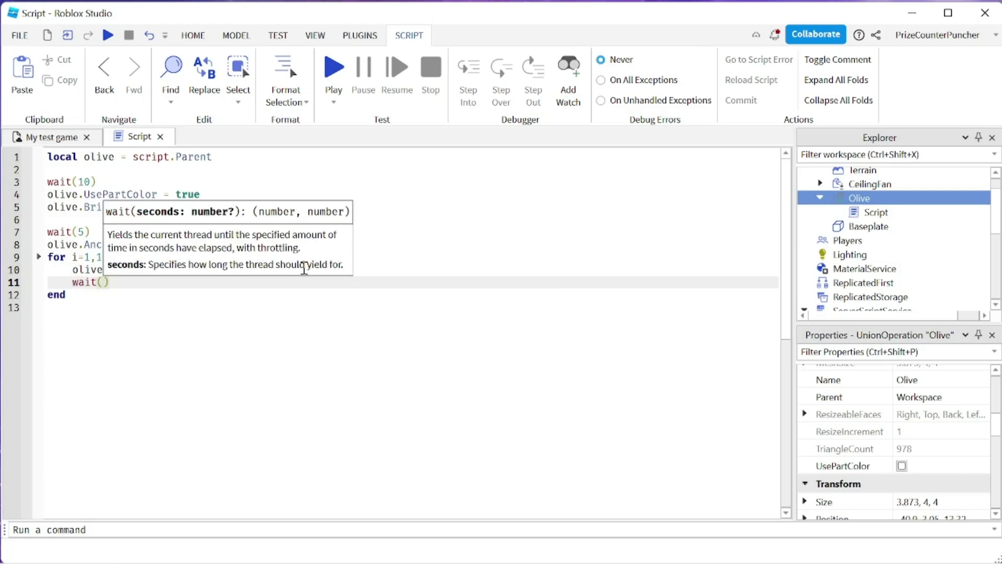
text(.5)
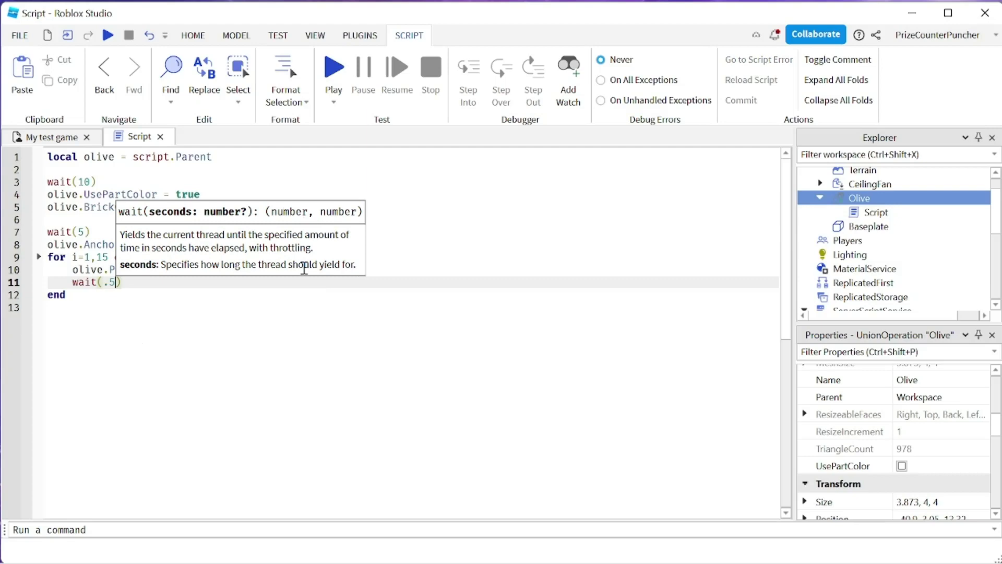
click(272, 335)
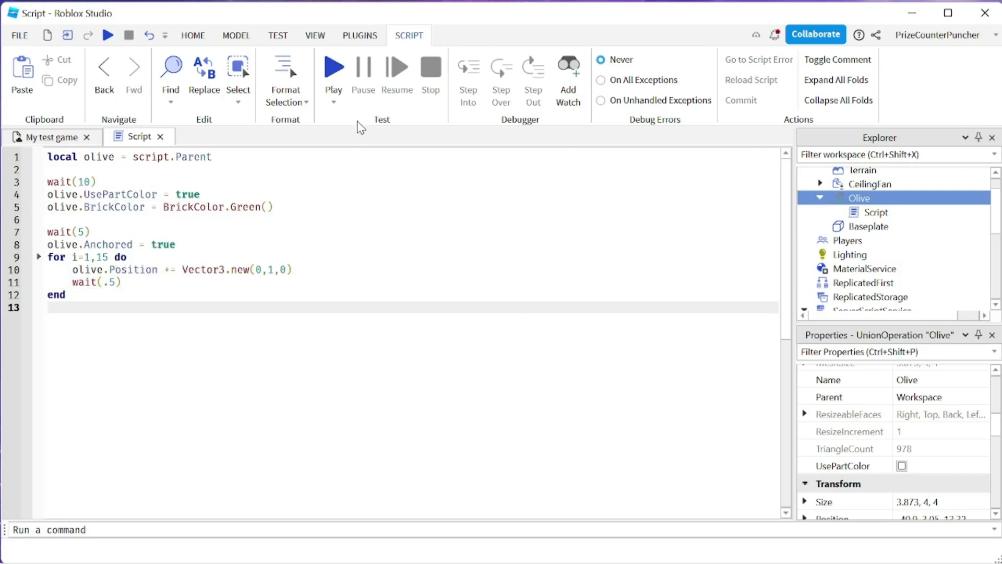
Play-test the game, walk the character and look up to watch green Olive rise.
click(334, 67)
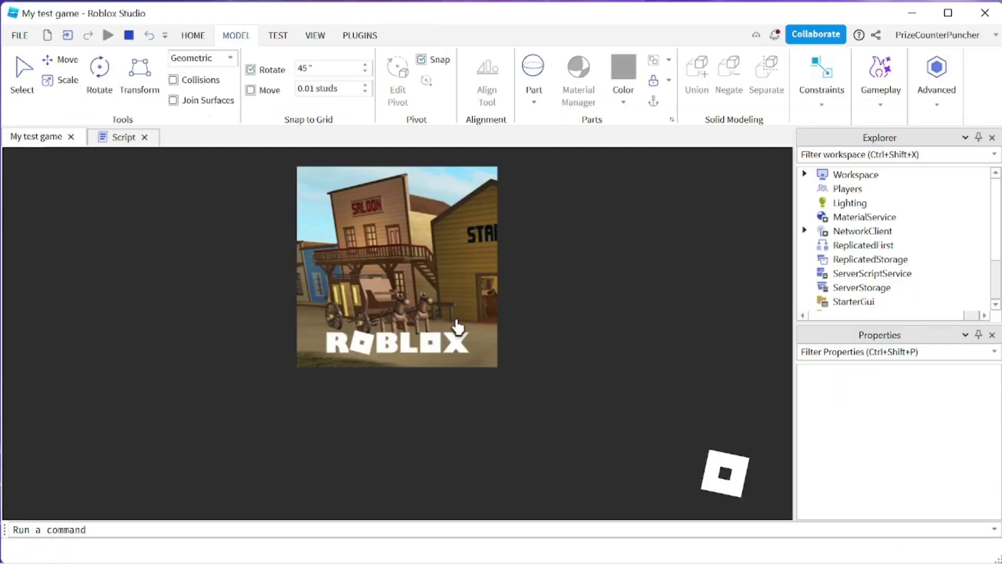
key(s)
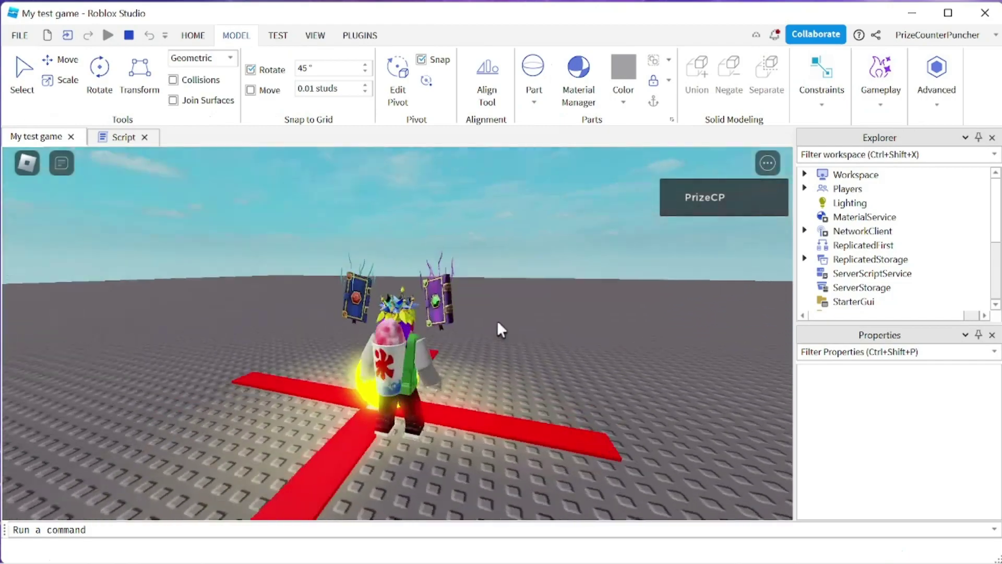
key(s)
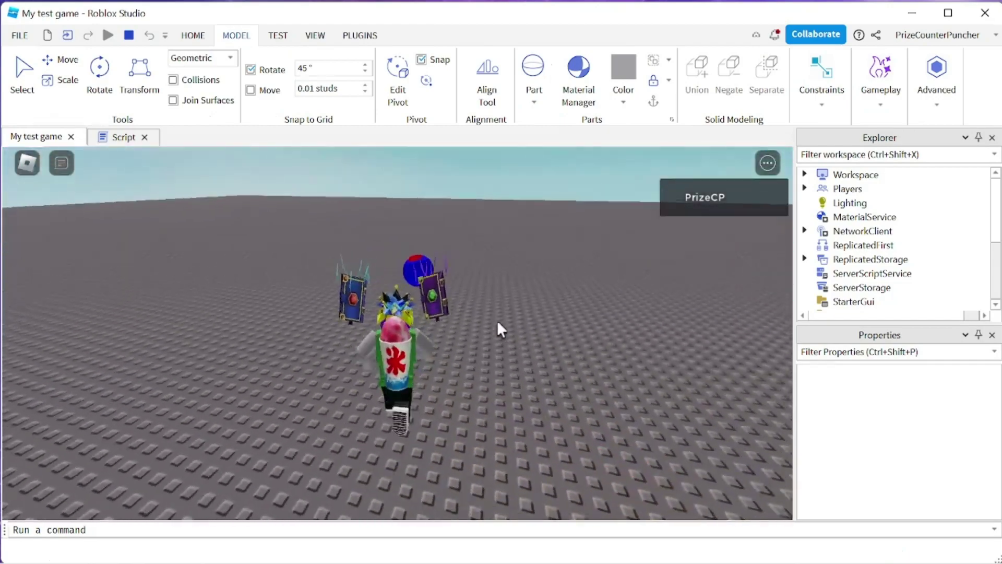
right_drag(497, 320, 490, 329)
scroll(497, 321, up, 3)
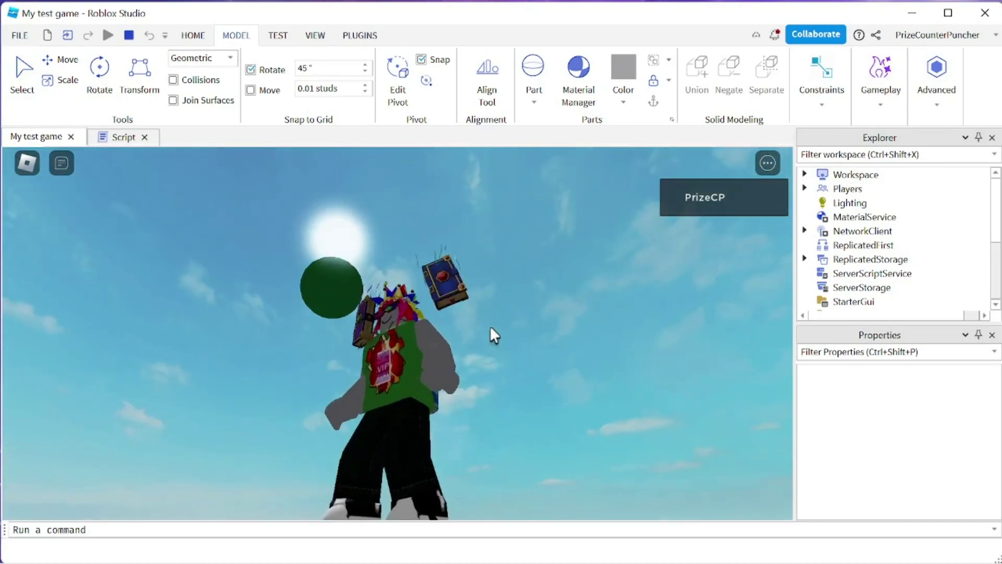